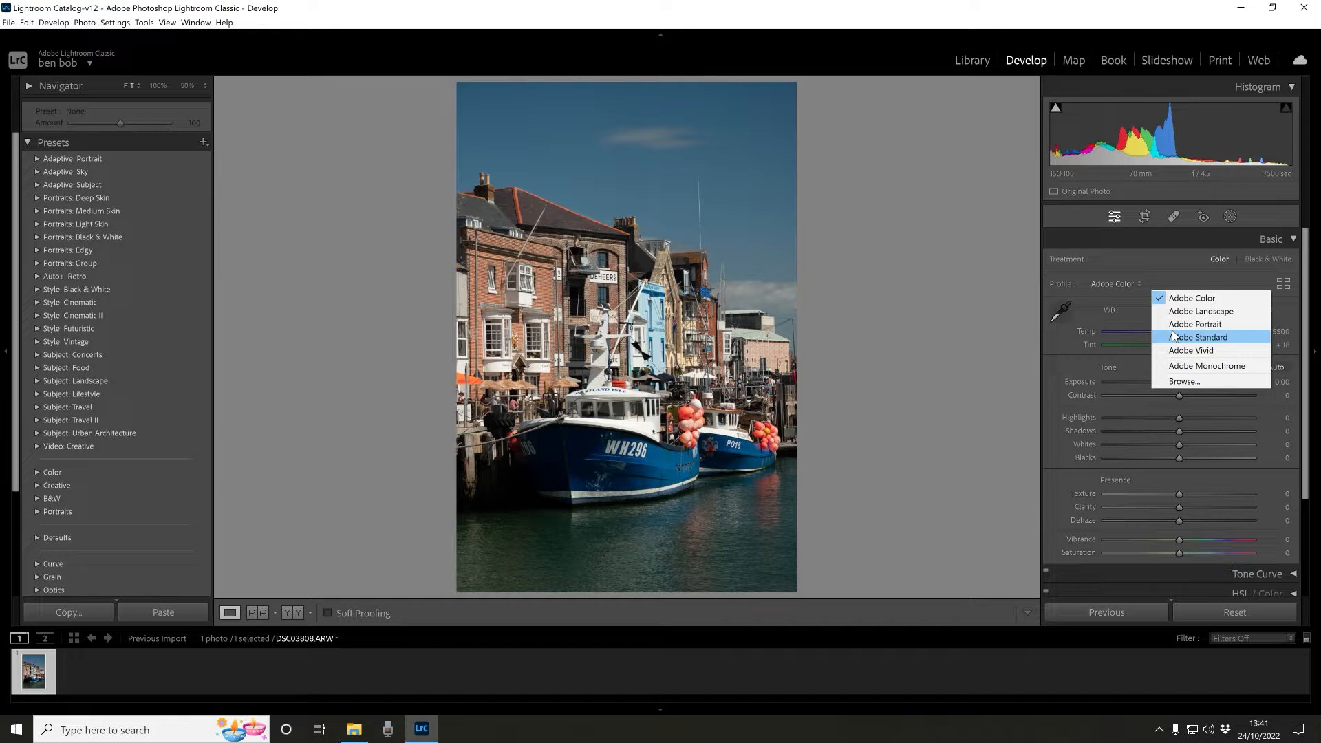
- Switch the photo's profile to Adobe Standard
left_click(1174, 337)
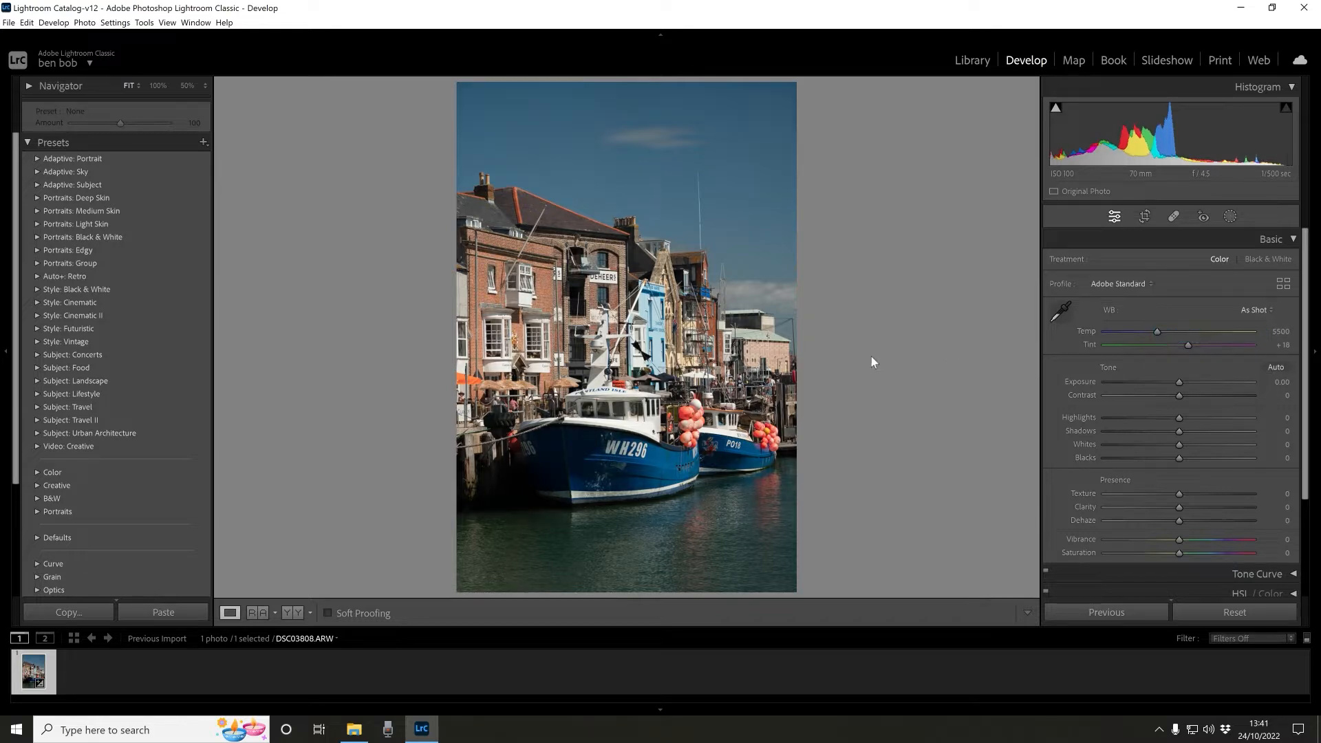
- Sample the white balance with the eyedropper on the boat, then undo that white balance change
left_click(1059, 310)
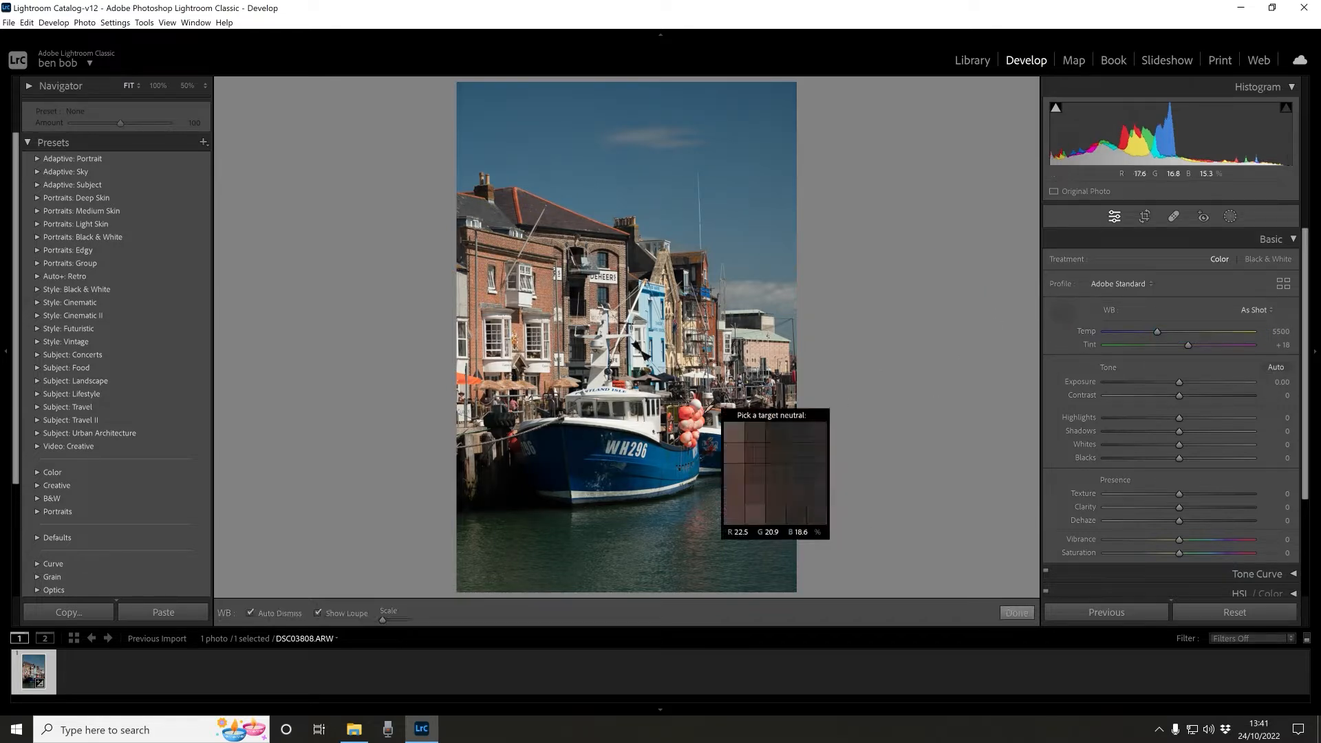
left_click(635, 422)
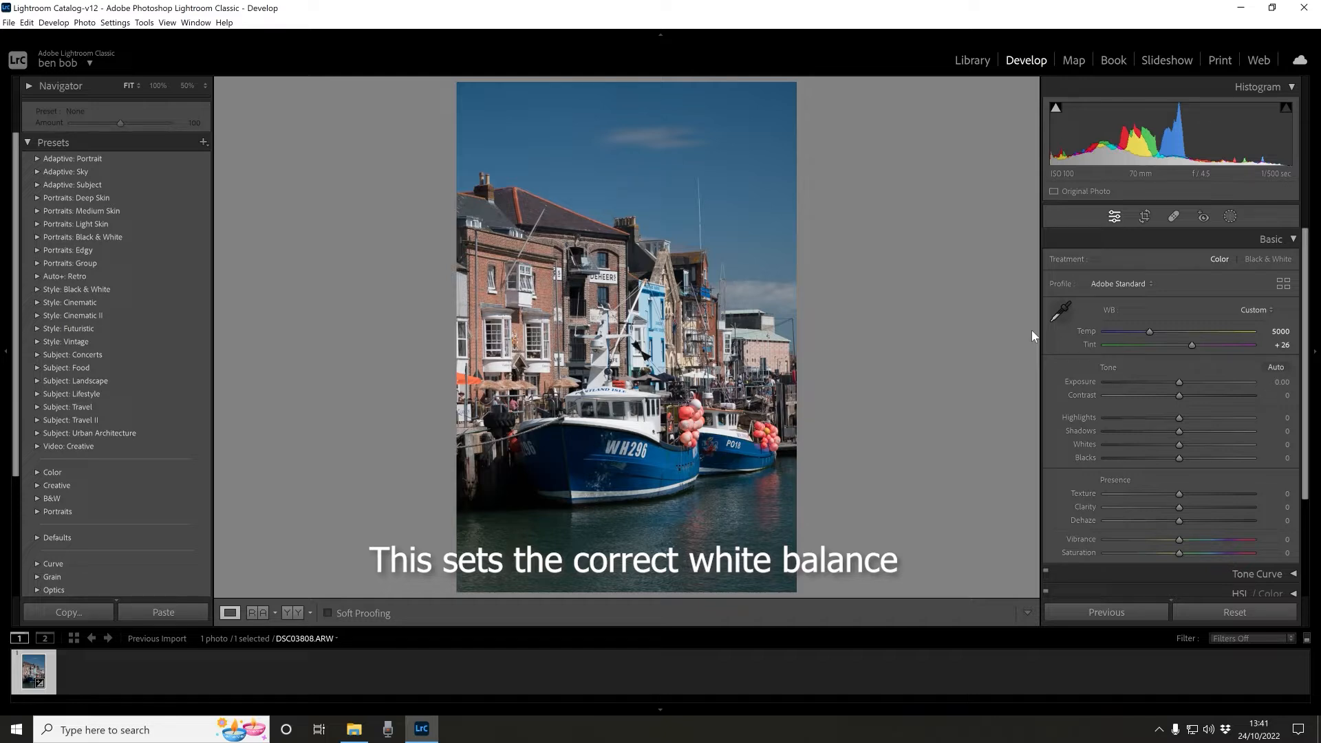
left_click(26, 24)
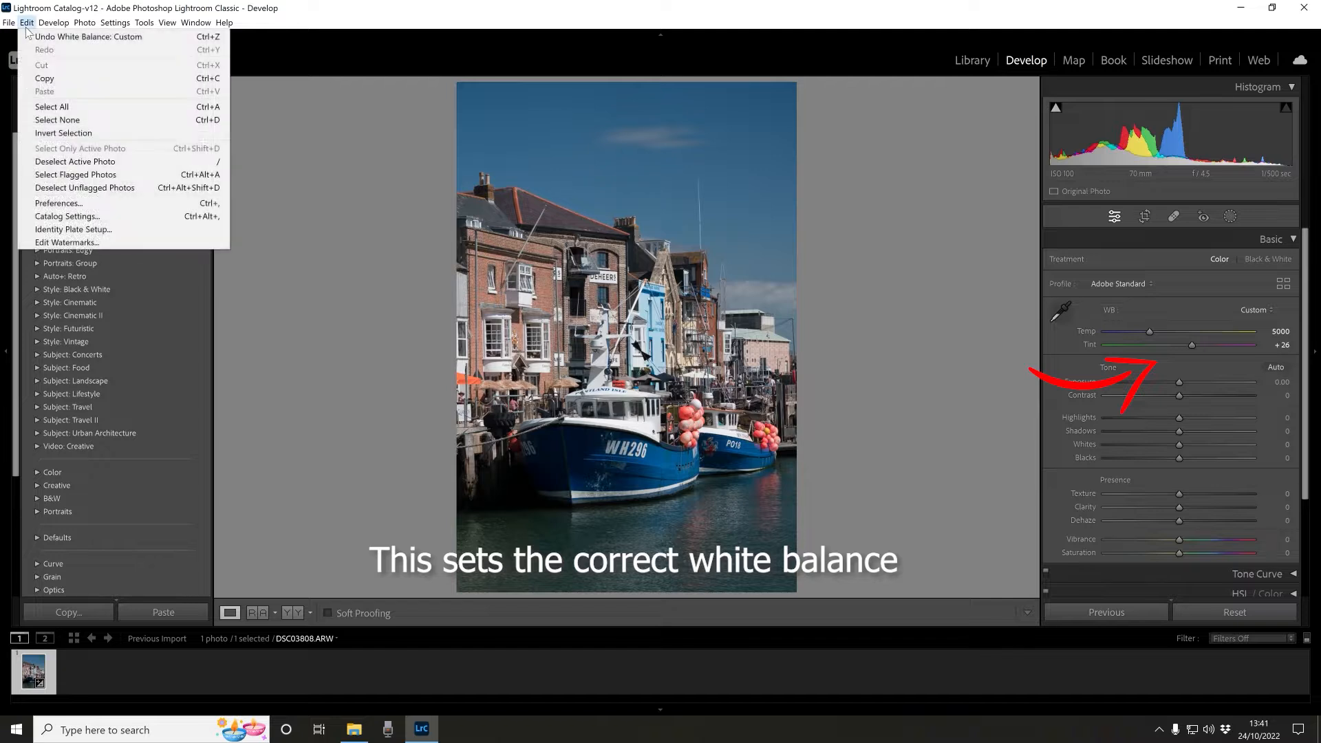
left_click(48, 35)
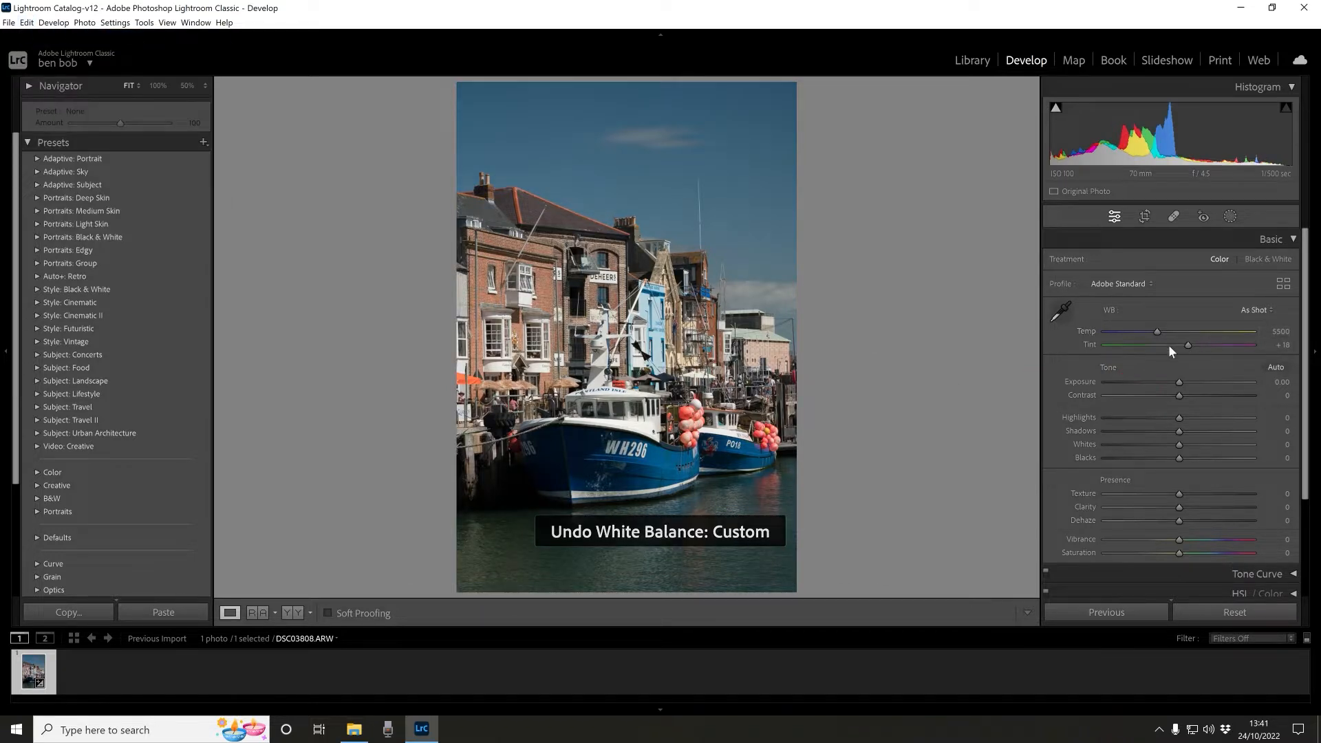
- Set the white balance with the eyedropper by sampling a neutral area on the boat
left_click(1061, 312)
left_click(643, 428)
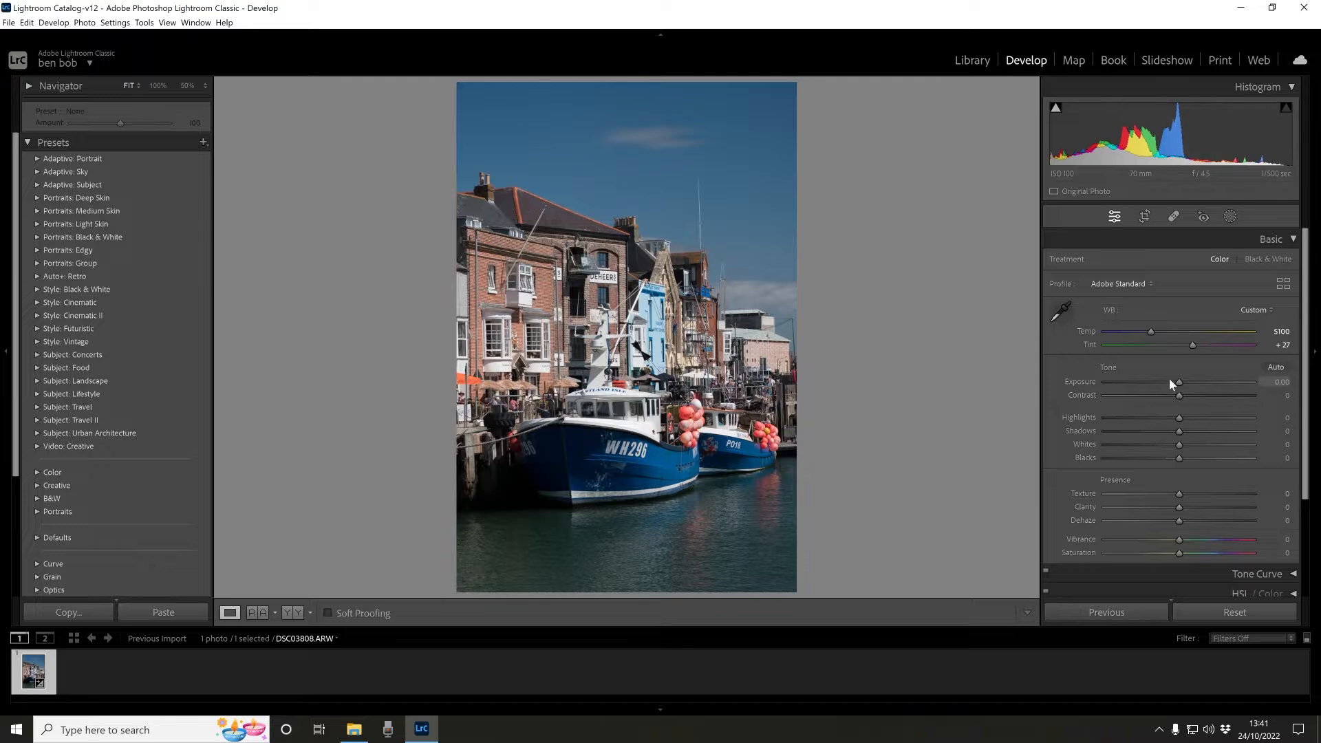
- Zoom in and push Highlights to -100 and Shadows to +100
key("ctrl+equal")
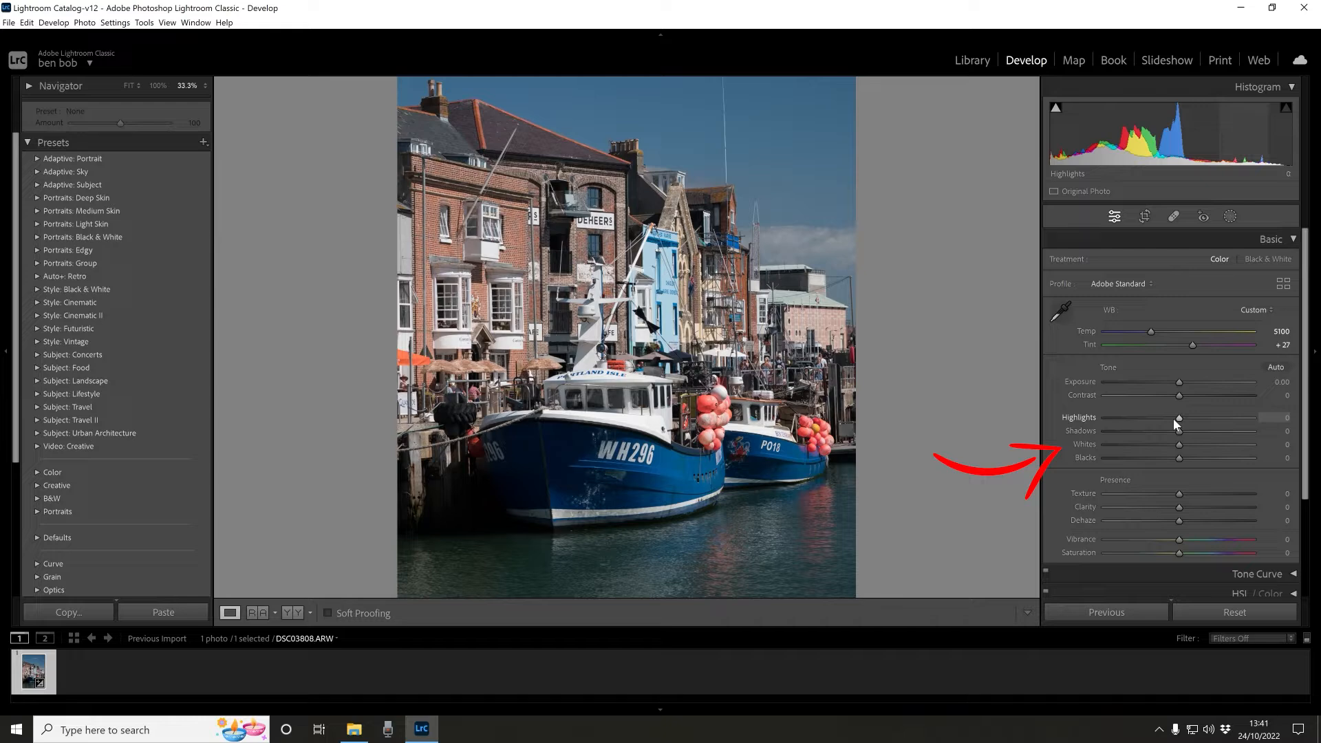
mouse_move(1174, 418)
left_mouse_down()
mouse_move(1122, 420)
mouse_move(1154, 413)
mouse_move(1144, 420)
left_mouse_up()
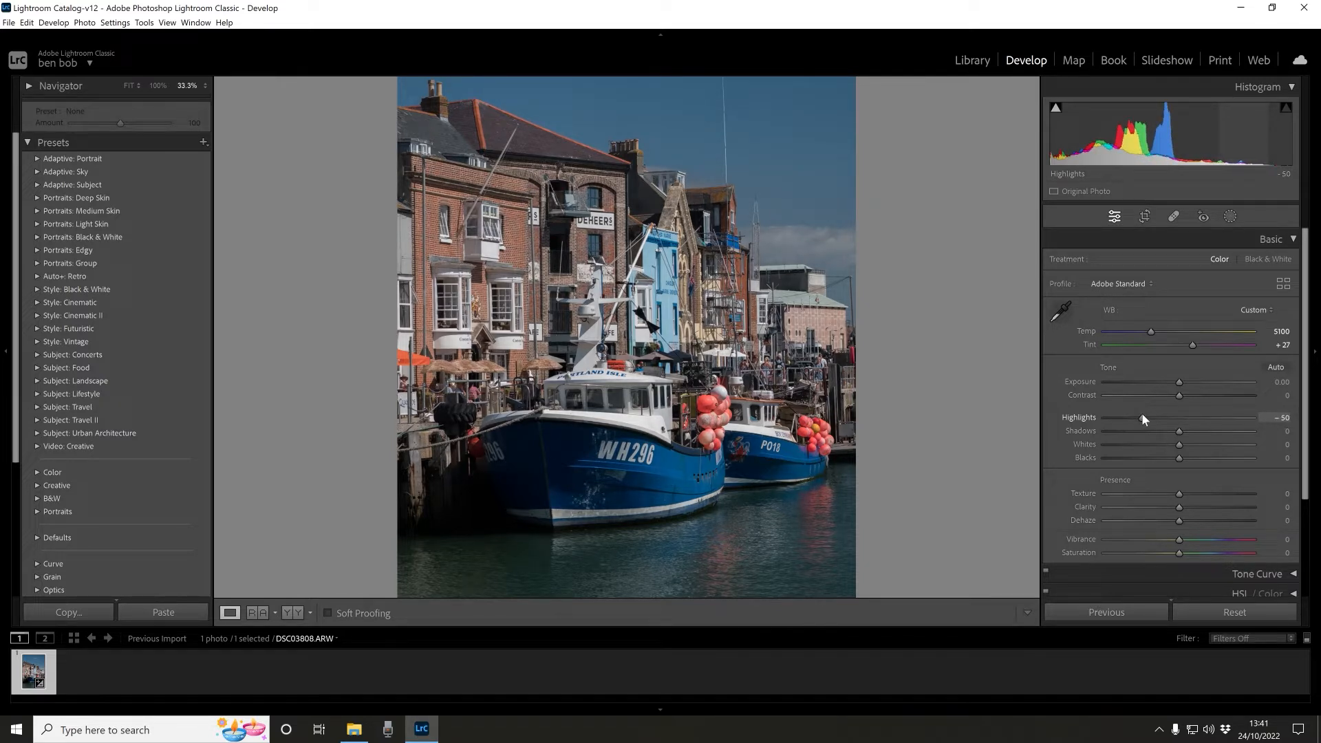
left_click_drag(1139, 417, 1102, 417)
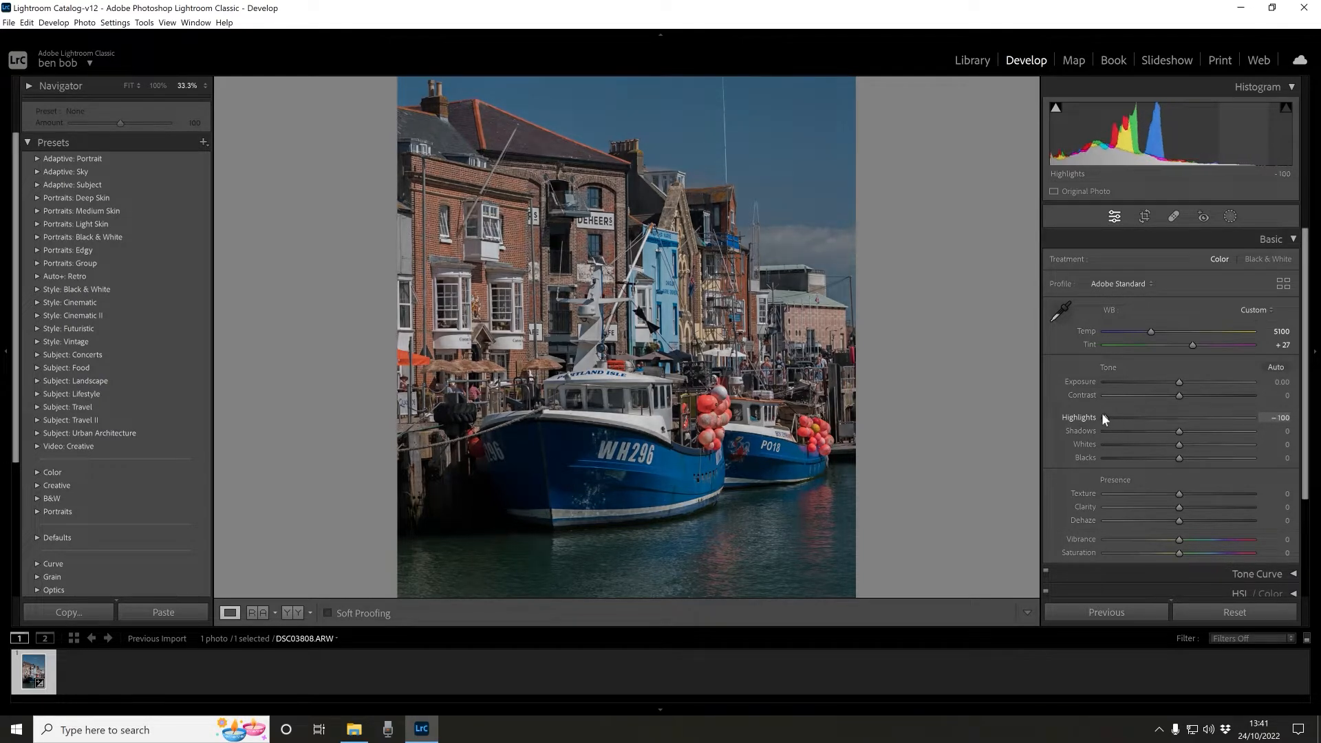
left_click_drag(1181, 433, 1293, 431)
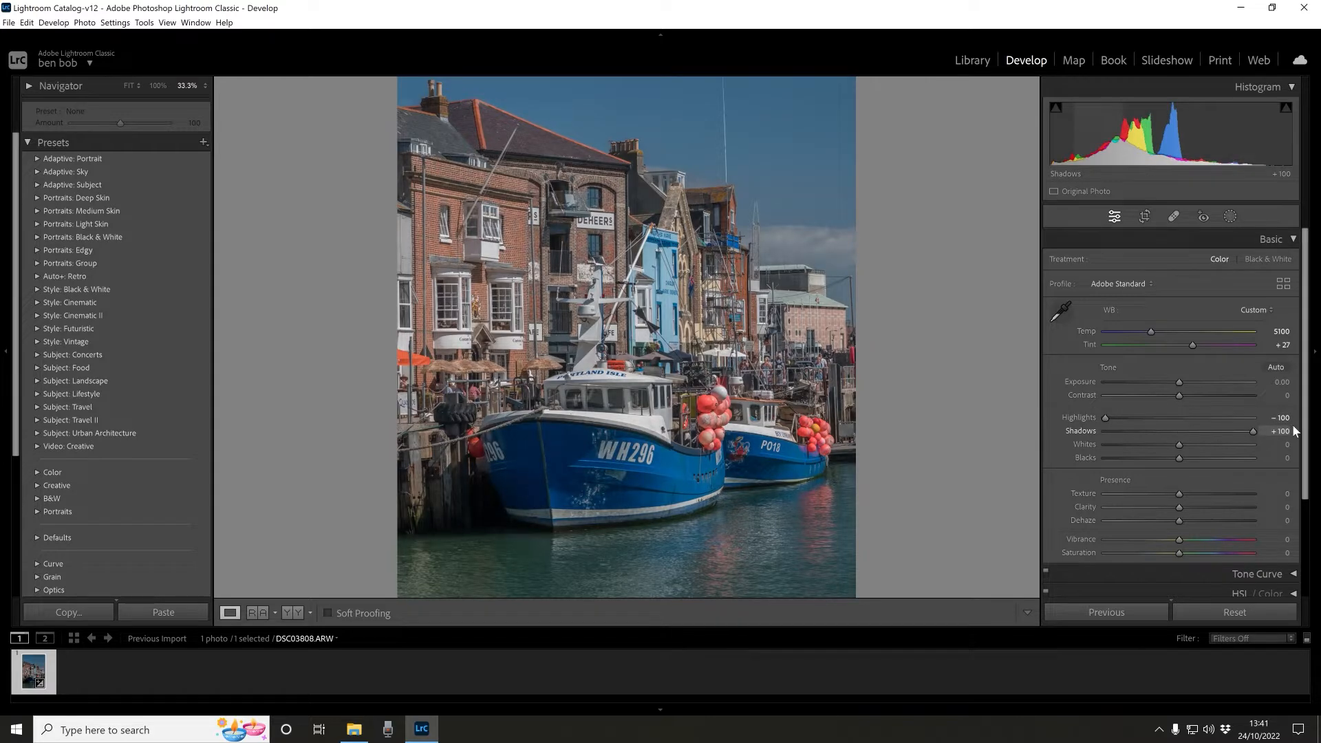
- Set Highlights to -51 and Shadows to +43
left_click_drag(1106, 417, 1211, 427)
double_click(1251, 431)
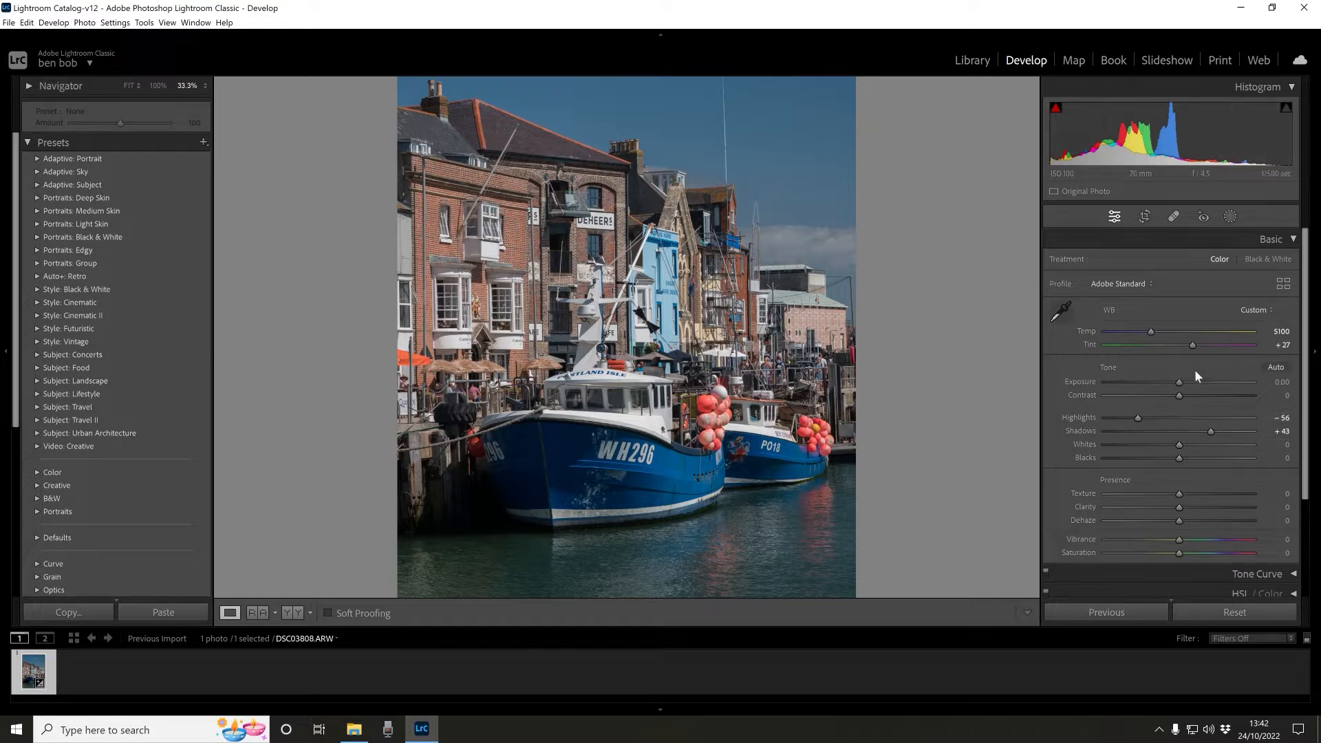
left_click_drag(1139, 417, 1142, 414)
- Set Whites to +1 while previewing clipped highlights
key("alt")
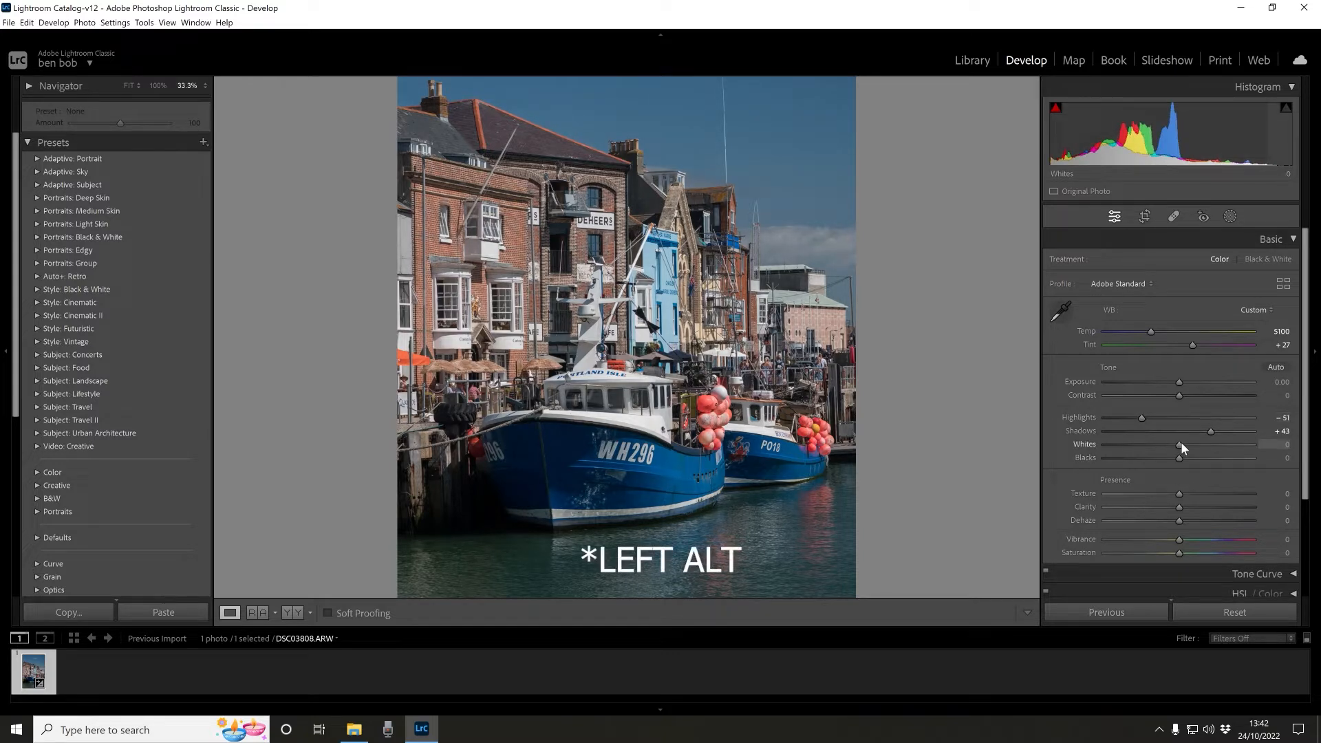
left_click_drag(1182, 443, 1222, 443)
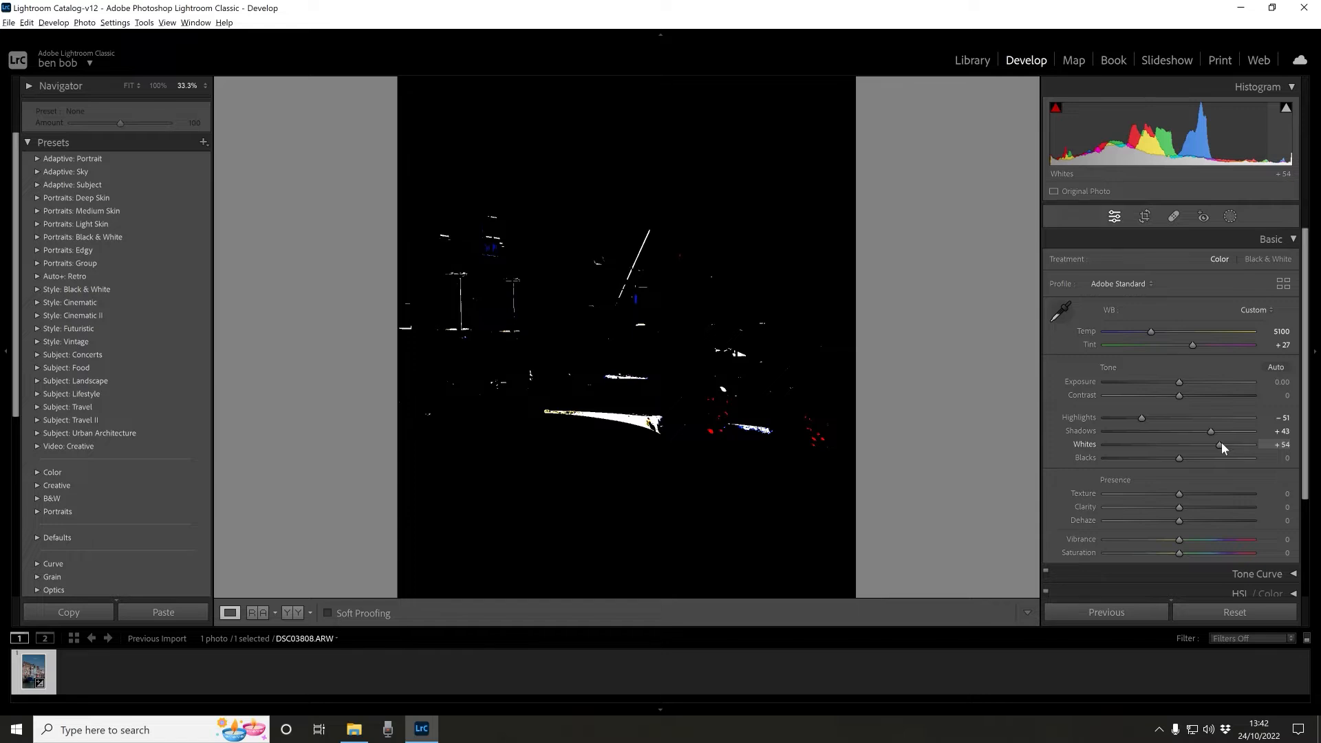
left_click_drag(1221, 444, 1182, 438)
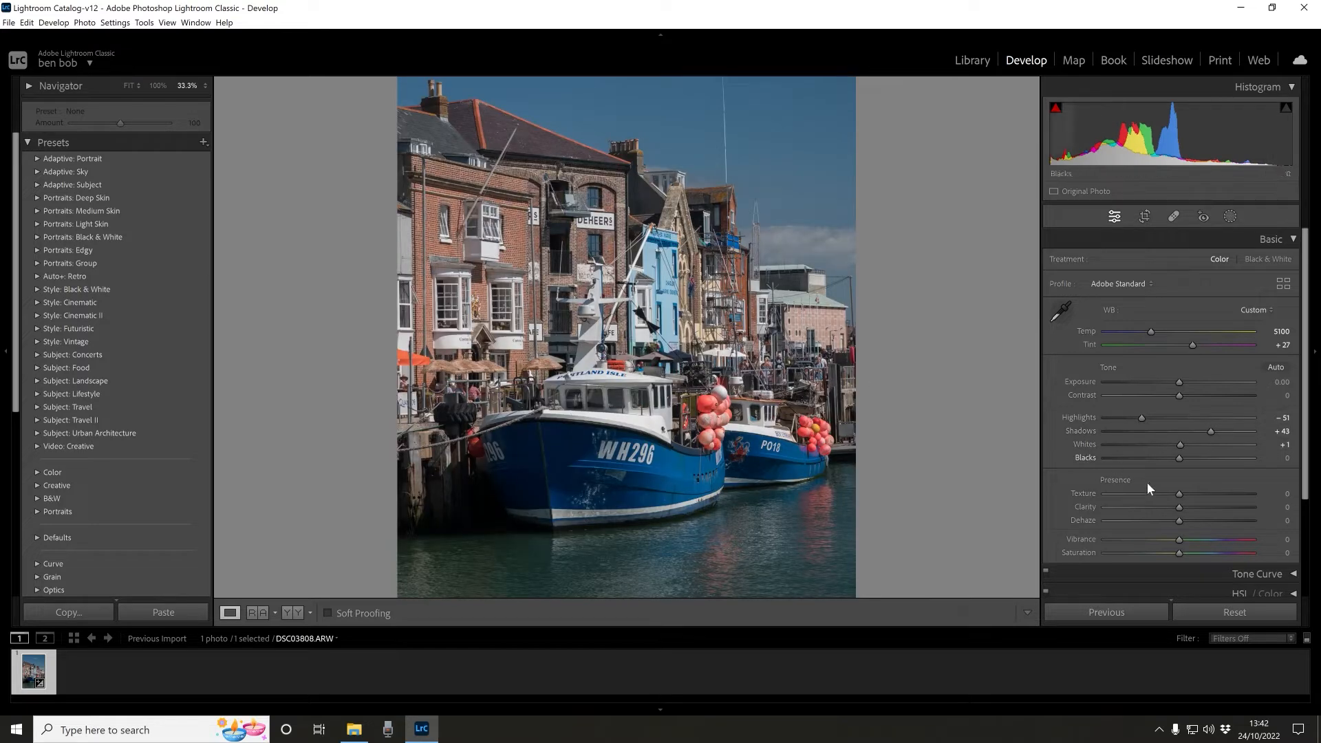
- Set Blacks to -5 while previewing clipped shadows
key("alt")
left_click_drag(1179, 457, 1172, 457)
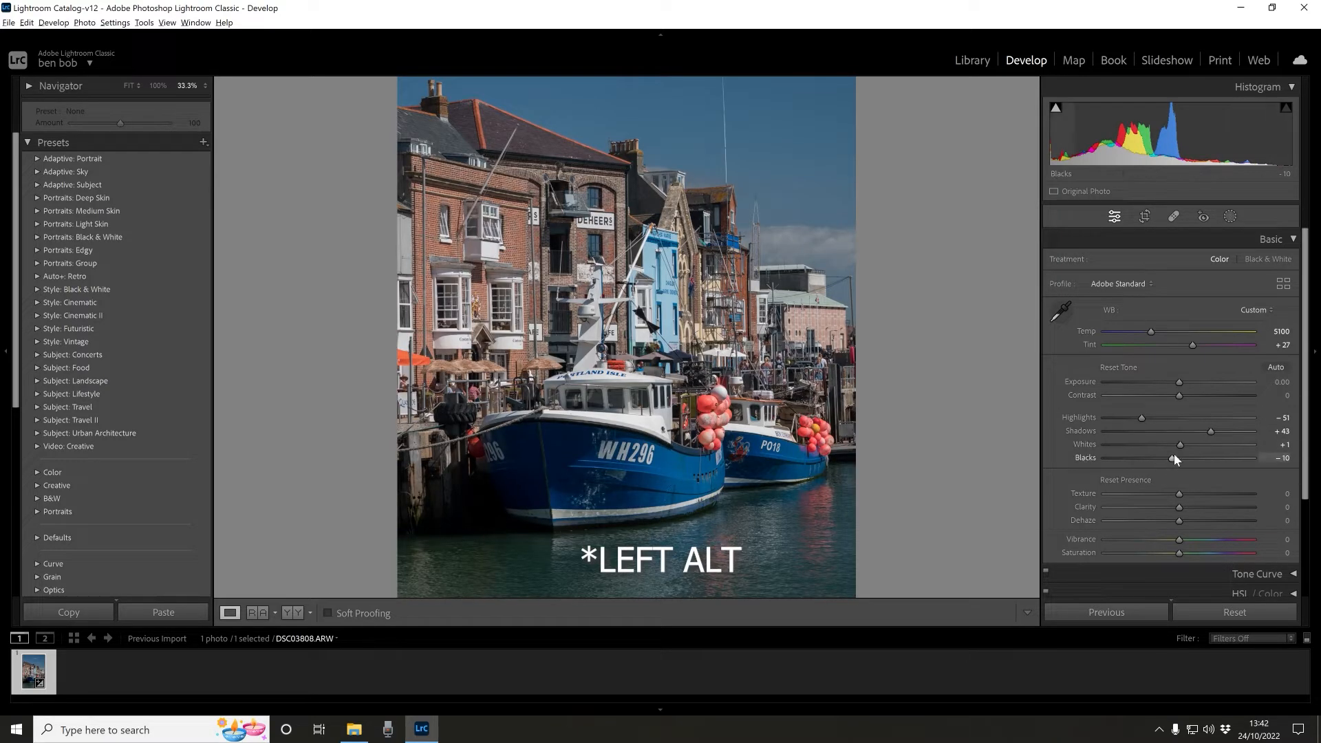
mouse_move(1174, 457)
left_mouse_down()
mouse_move(1098, 465)
mouse_move(1167, 471)
mouse_move(1178, 457)
left_mouse_up()
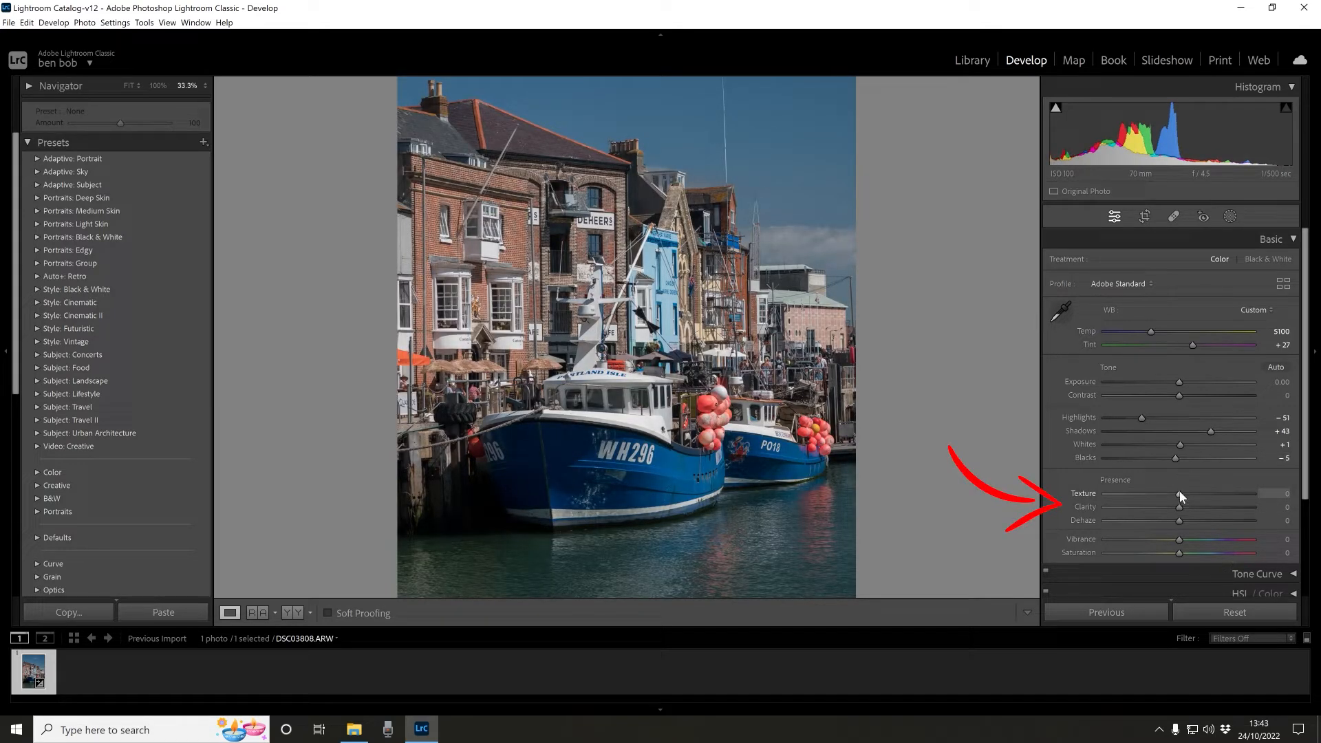
- Set Texture to +15 and Clarity to +17
mouse_move(1179, 493)
left_mouse_down()
mouse_move(1287, 494)
mouse_move(1066, 490)
mouse_move(1213, 491)
mouse_move(1193, 494)
left_mouse_up()
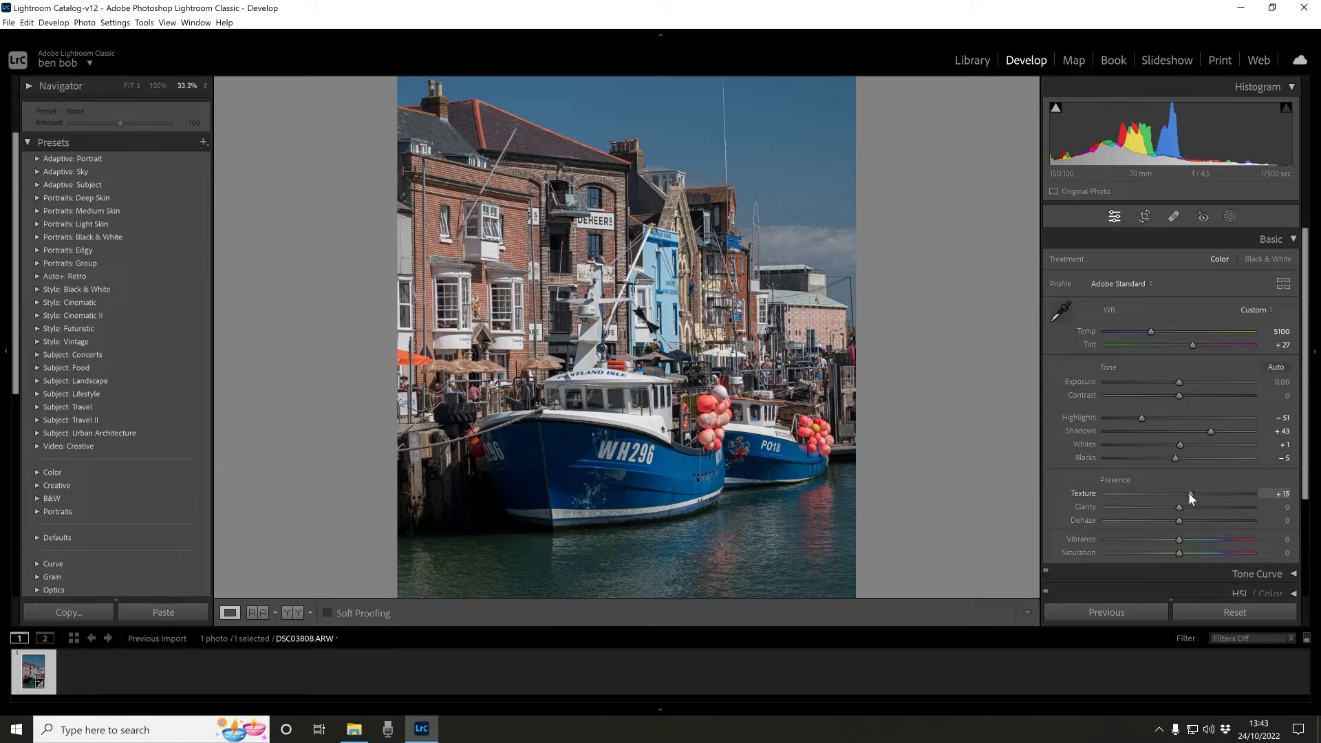
left_click_drag(1190, 493, 1191, 509)
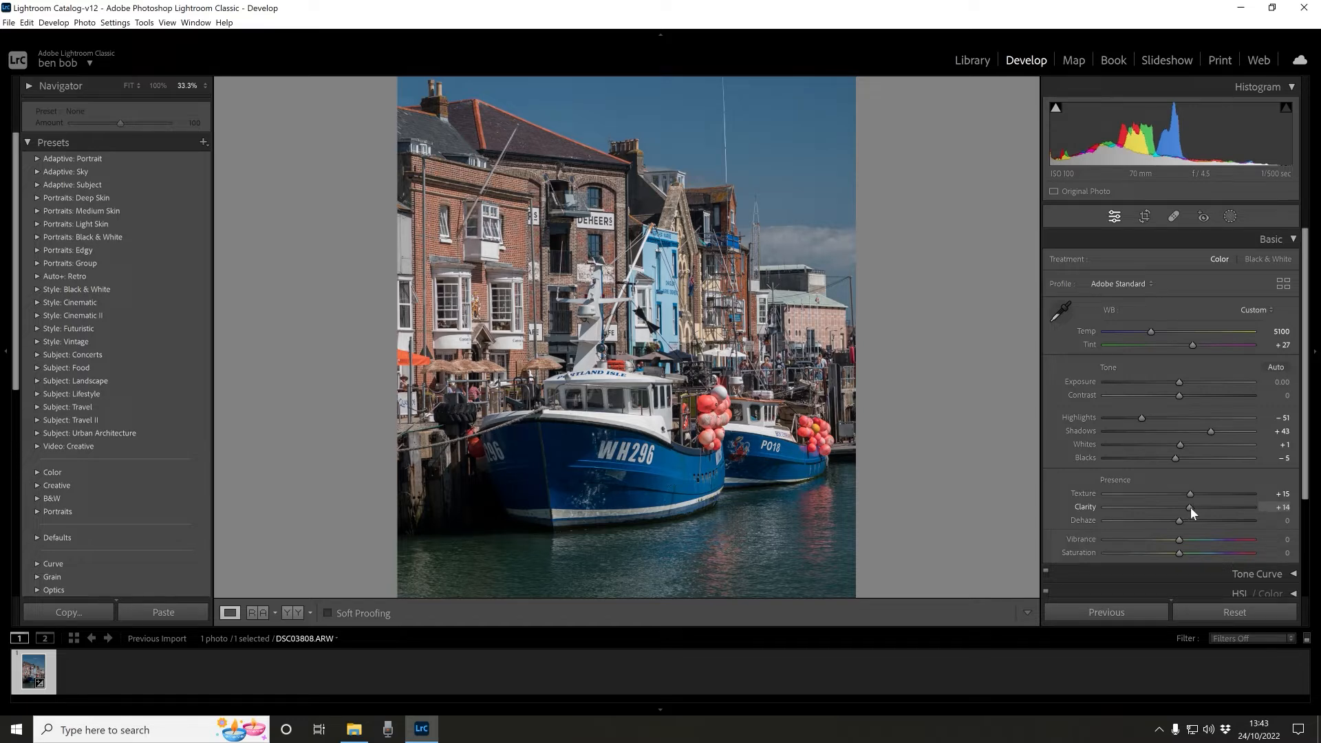
mouse_move(1191, 509)
left_mouse_down()
mouse_move(1080, 506)
mouse_move(1219, 506)
mouse_move(1167, 506)
mouse_move(1190, 506)
left_mouse_up()
- Set Dehaze to +7, Vibrance to +30 and Saturation to -10
mouse_move(1181, 520)
left_mouse_down()
mouse_move(1113, 514)
mouse_move(1210, 520)
mouse_move(1184, 518)
mouse_move(1174, 552)
mouse_move(1198, 538)
left_mouse_up()
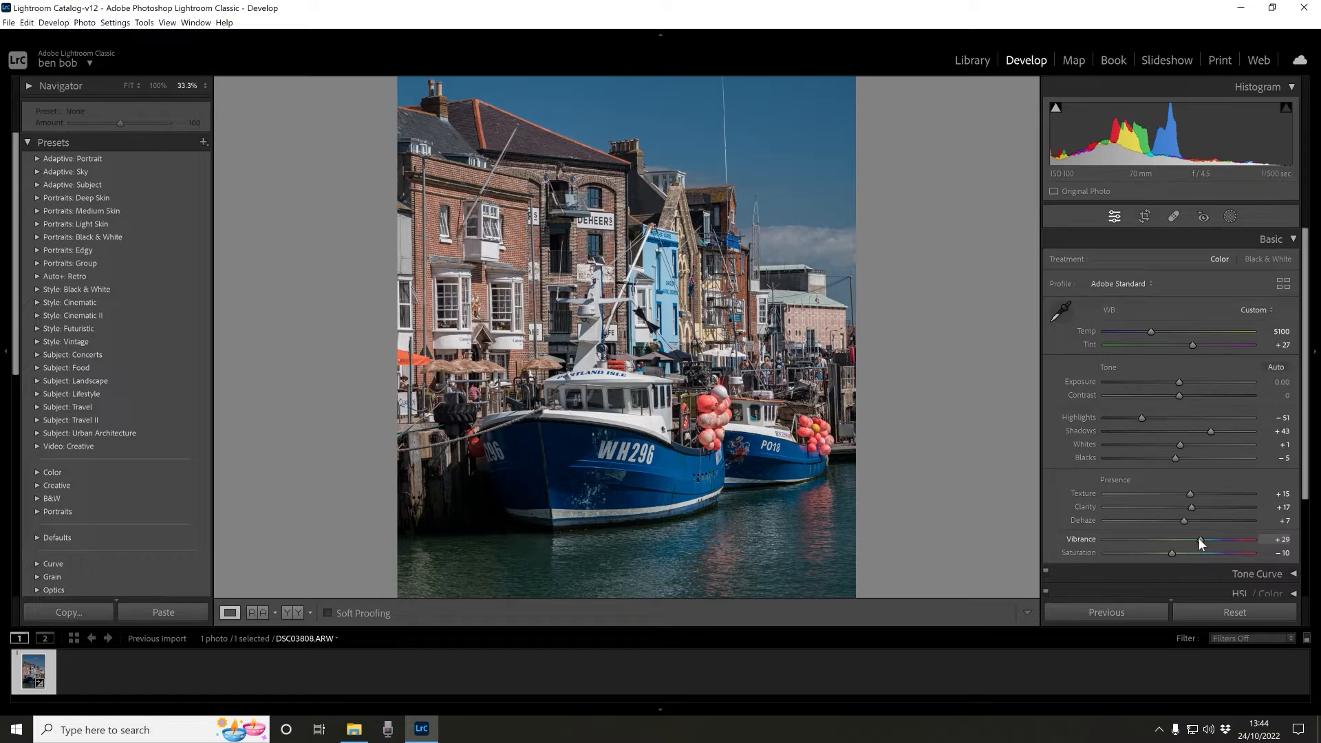
left_click_drag(1169, 555, 1166, 554)
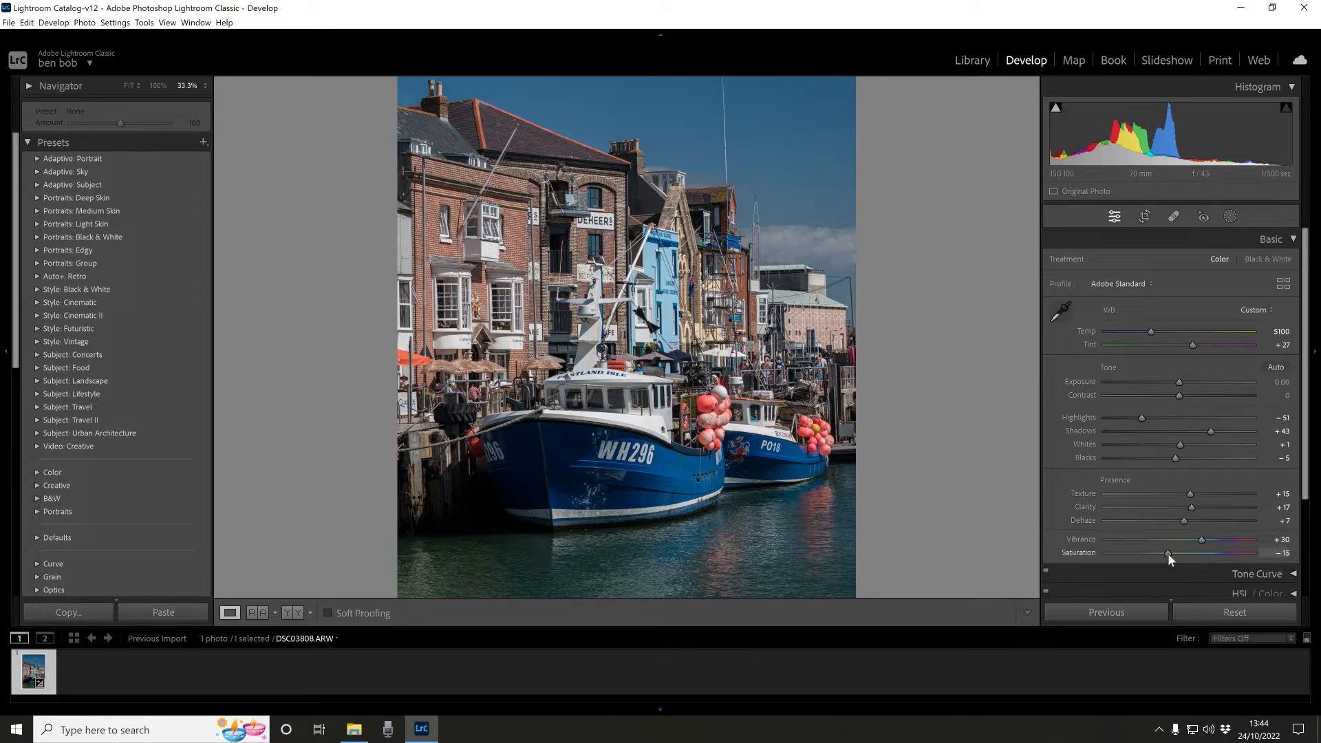
left_click_drag(1167, 553, 1177, 552)
left_click_drag(1177, 553, 1172, 553)
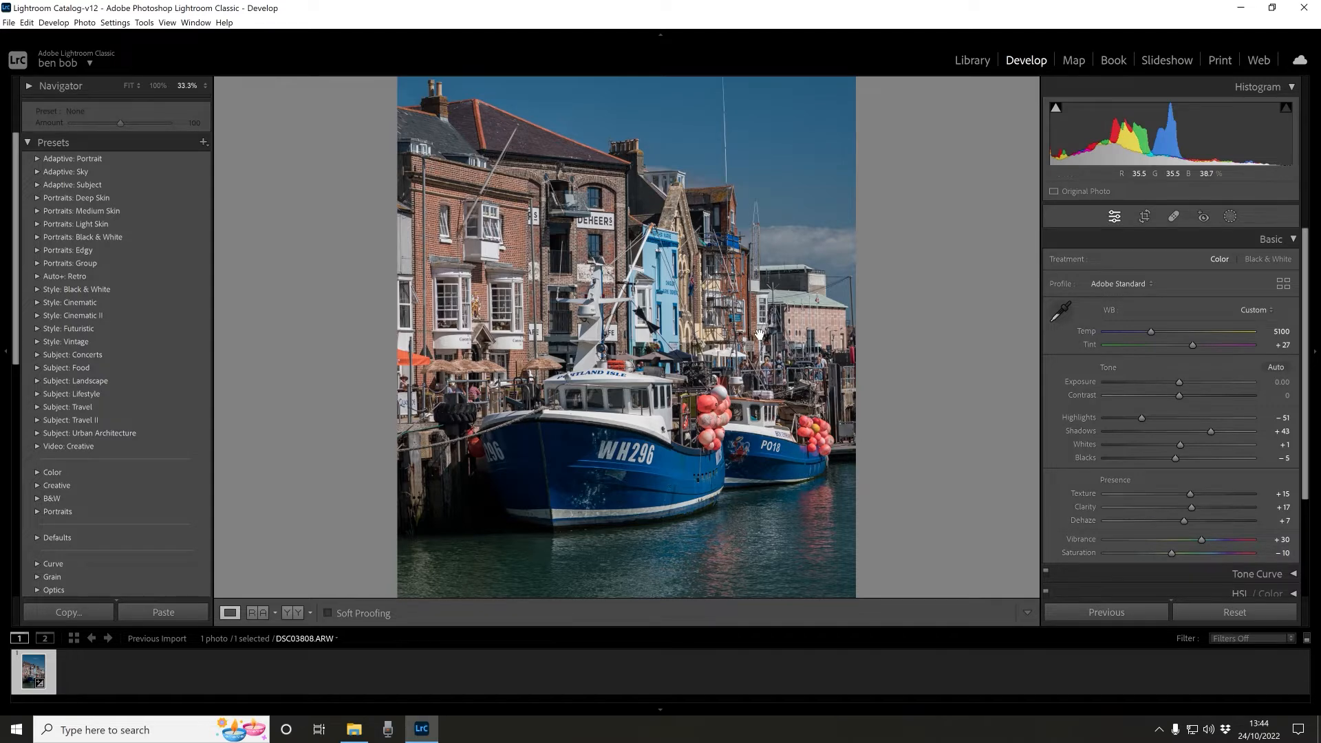
- Compare the before and after versions of the photo side by side
key("y")
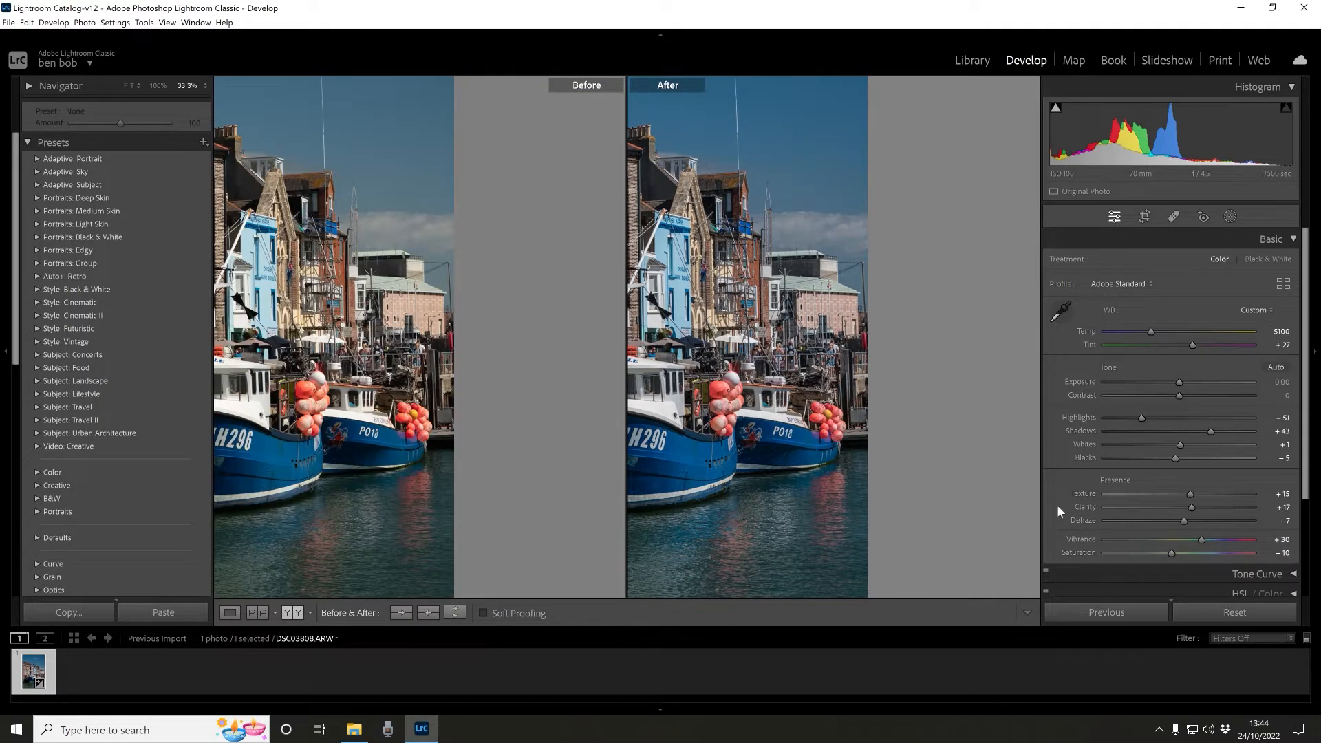
left_click(640, 451)
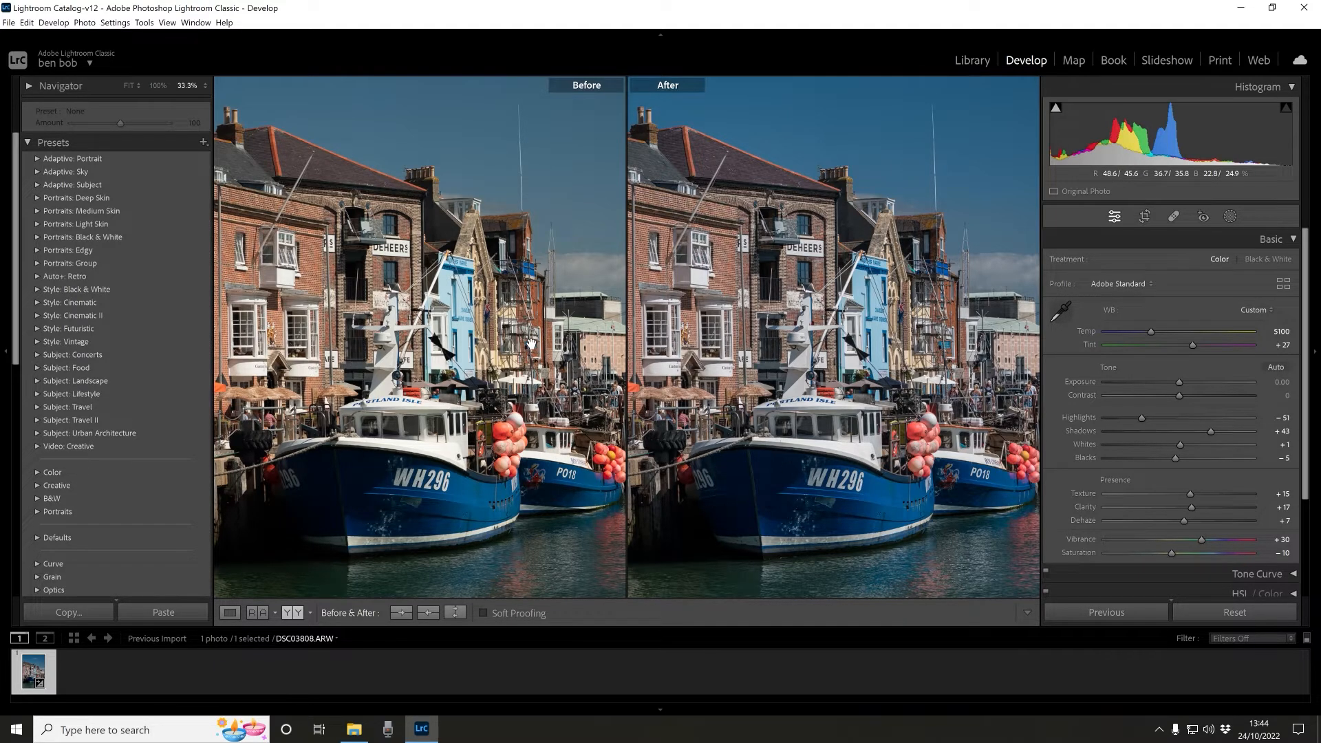
key("y")
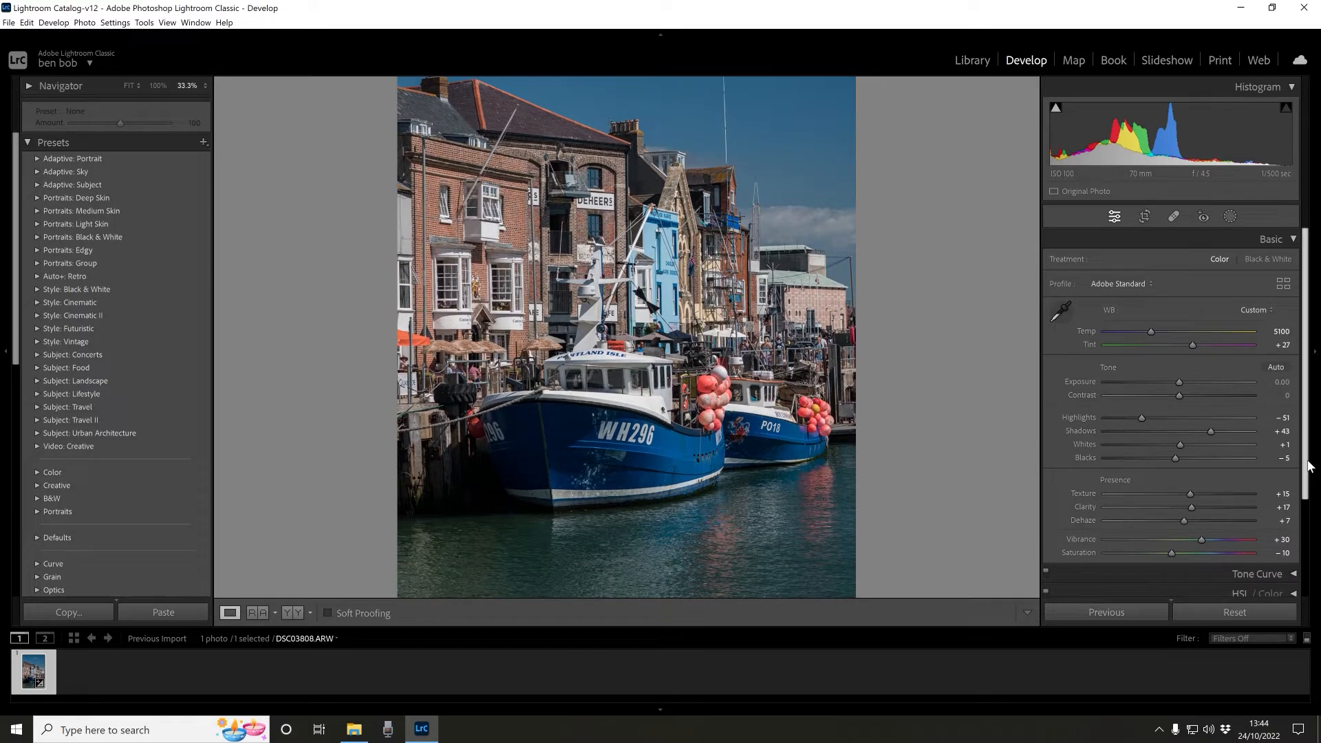
- In the Tone Curve region sliders, set Highlights +24, Lights +18, Darks -3 and Shadows -3
left_click(1290, 240)
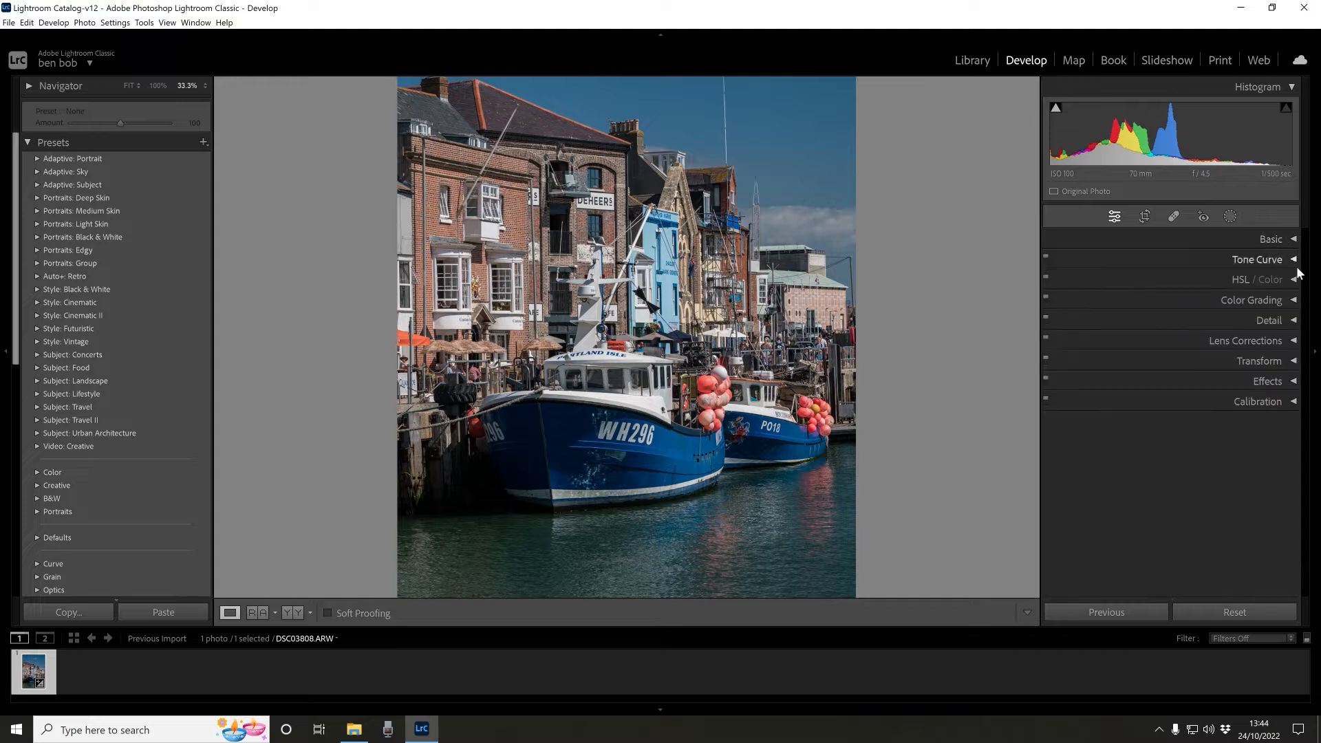
left_click(1292, 260)
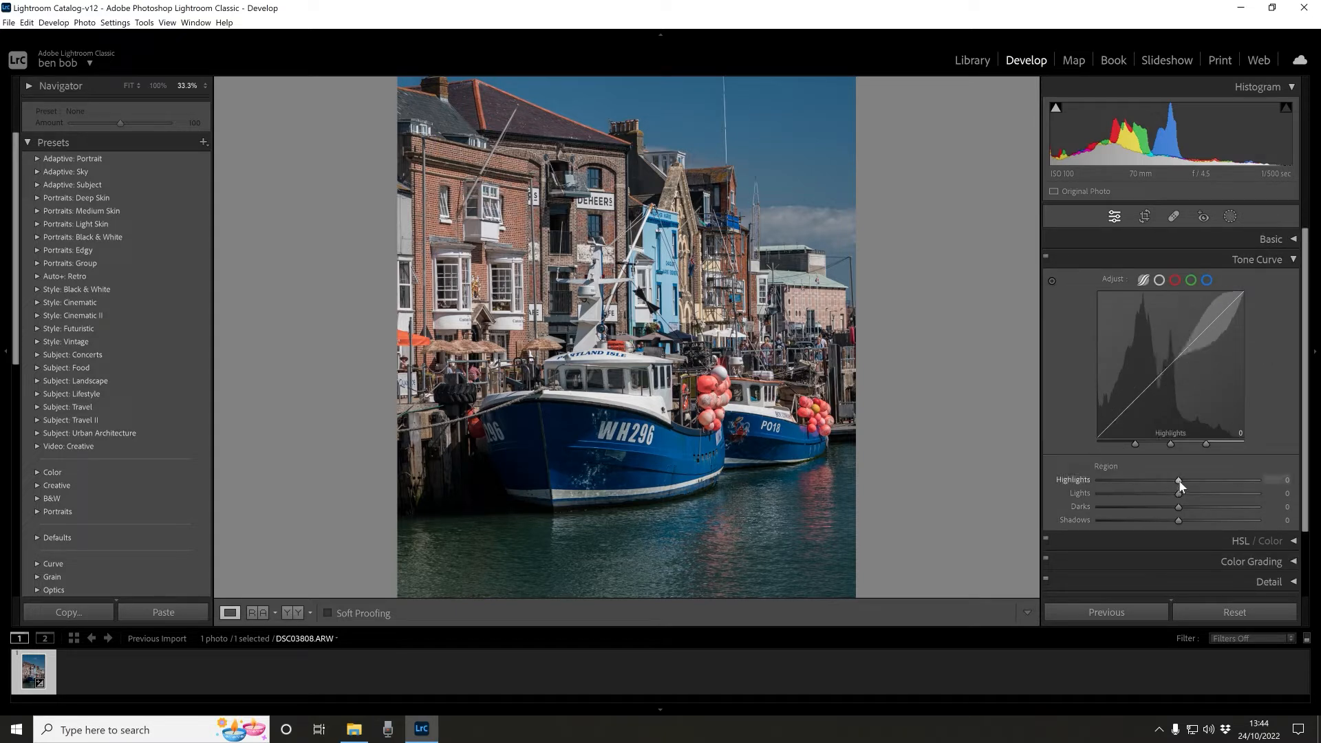
mouse_move(1179, 481)
left_mouse_down()
mouse_move(1138, 481)
mouse_move(1224, 477)
mouse_move(1199, 474)
mouse_move(1170, 506)
mouse_move(1179, 523)
left_mouse_up()
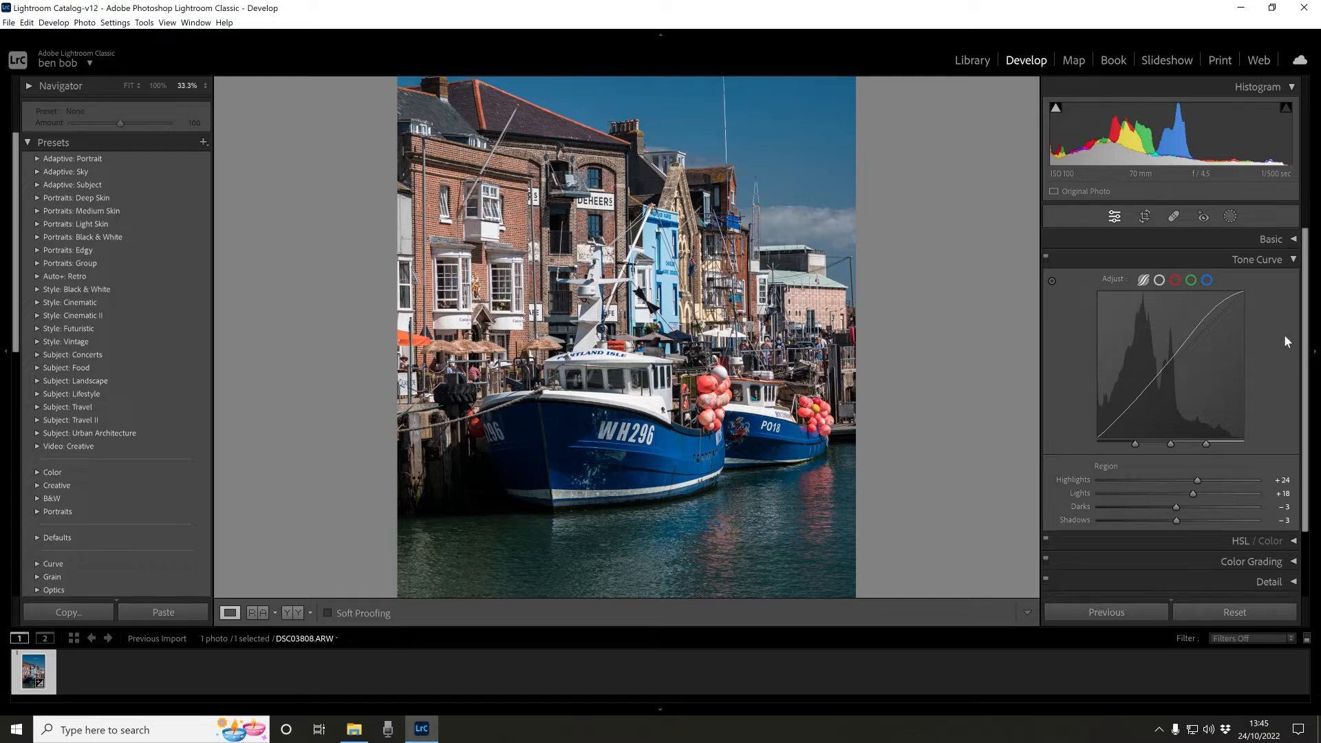
- Open the Detail settings and set the sharpening Amount to 75
left_click(1293, 261)
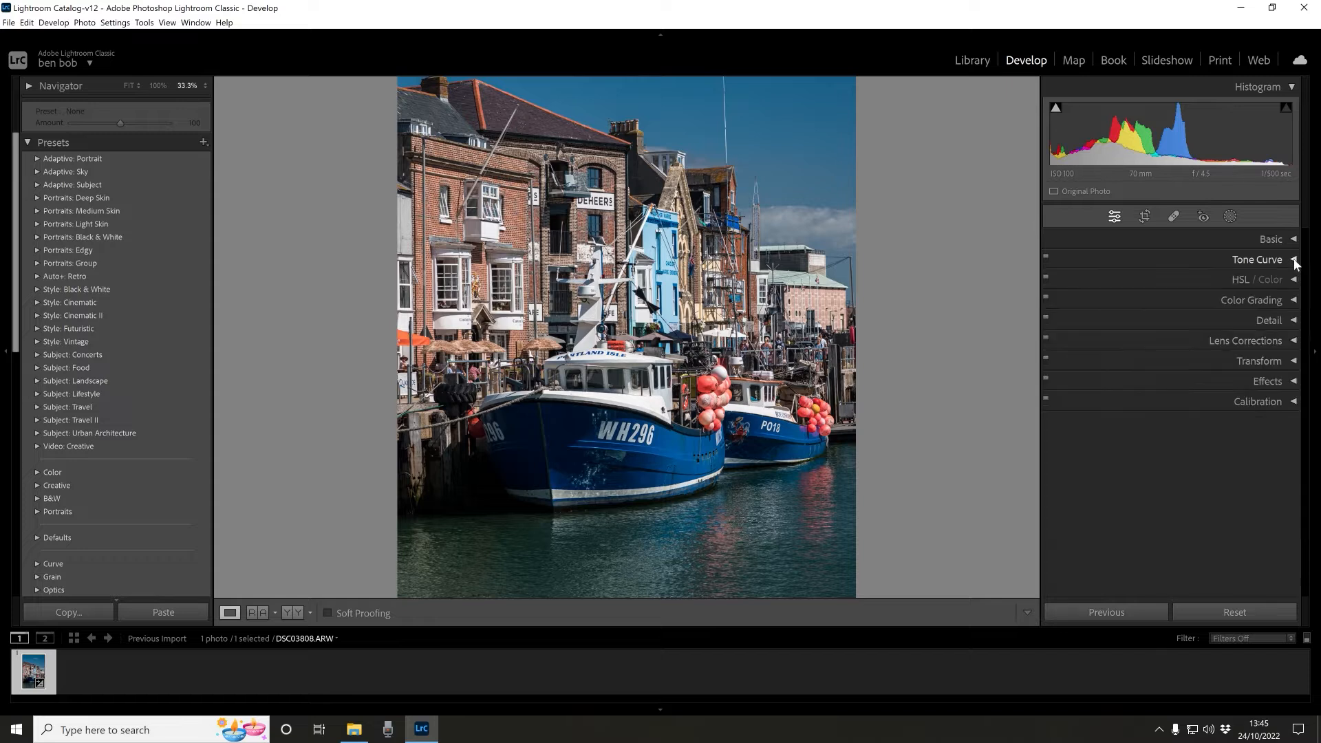
left_click(1294, 321)
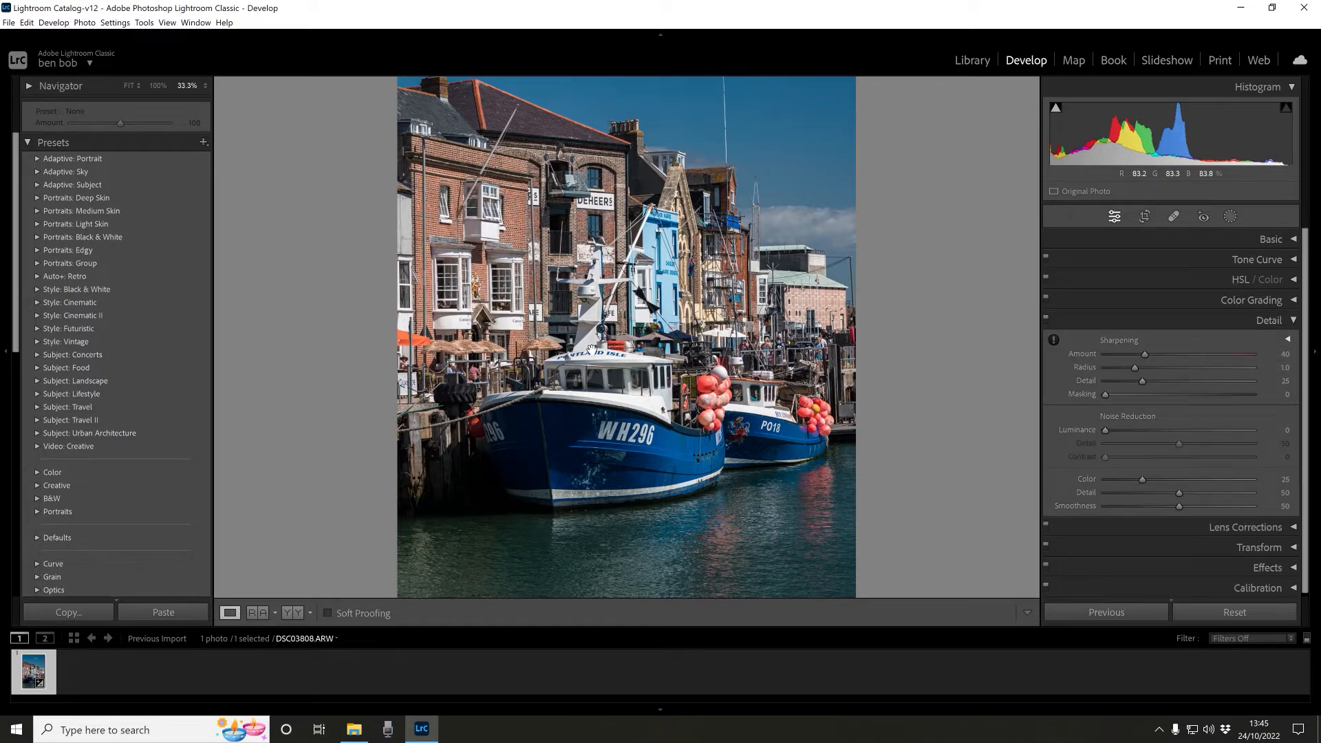
scroll(591, 350, "up", 1)
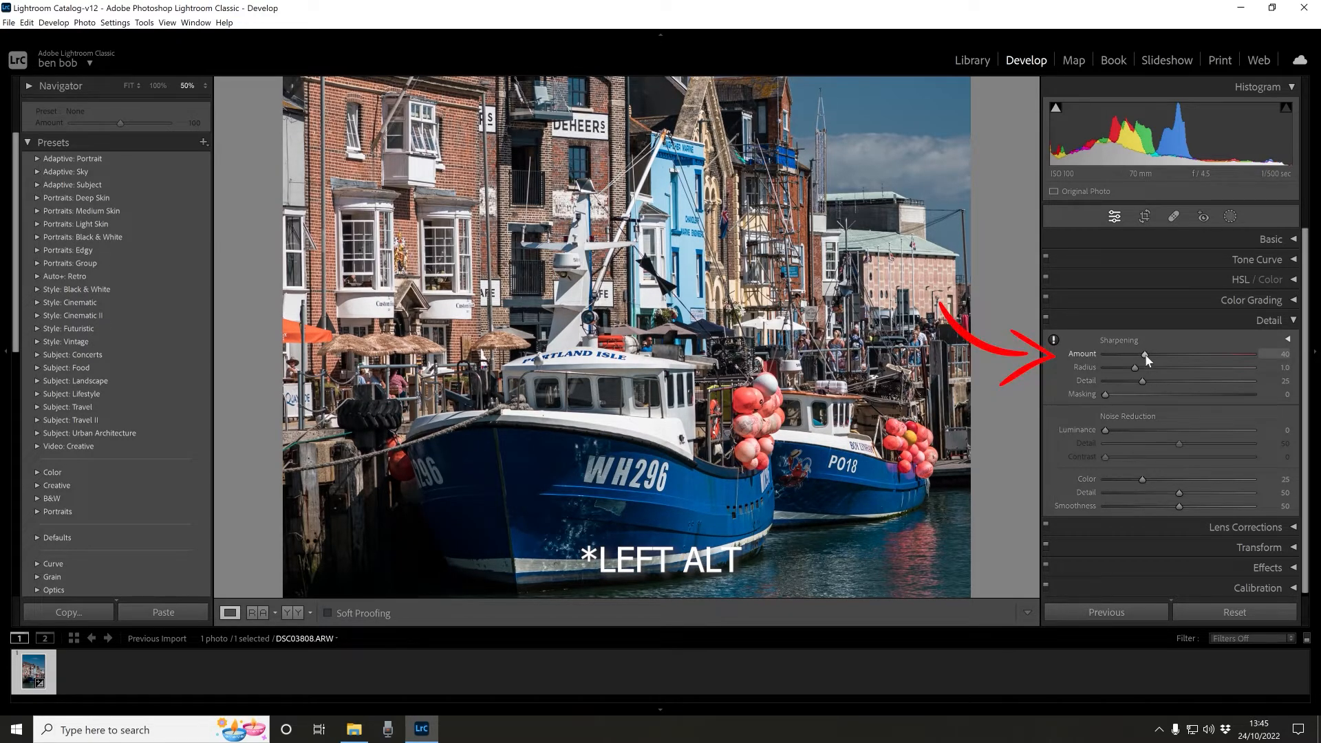
left_click_drag(1145, 355, 1207, 368)
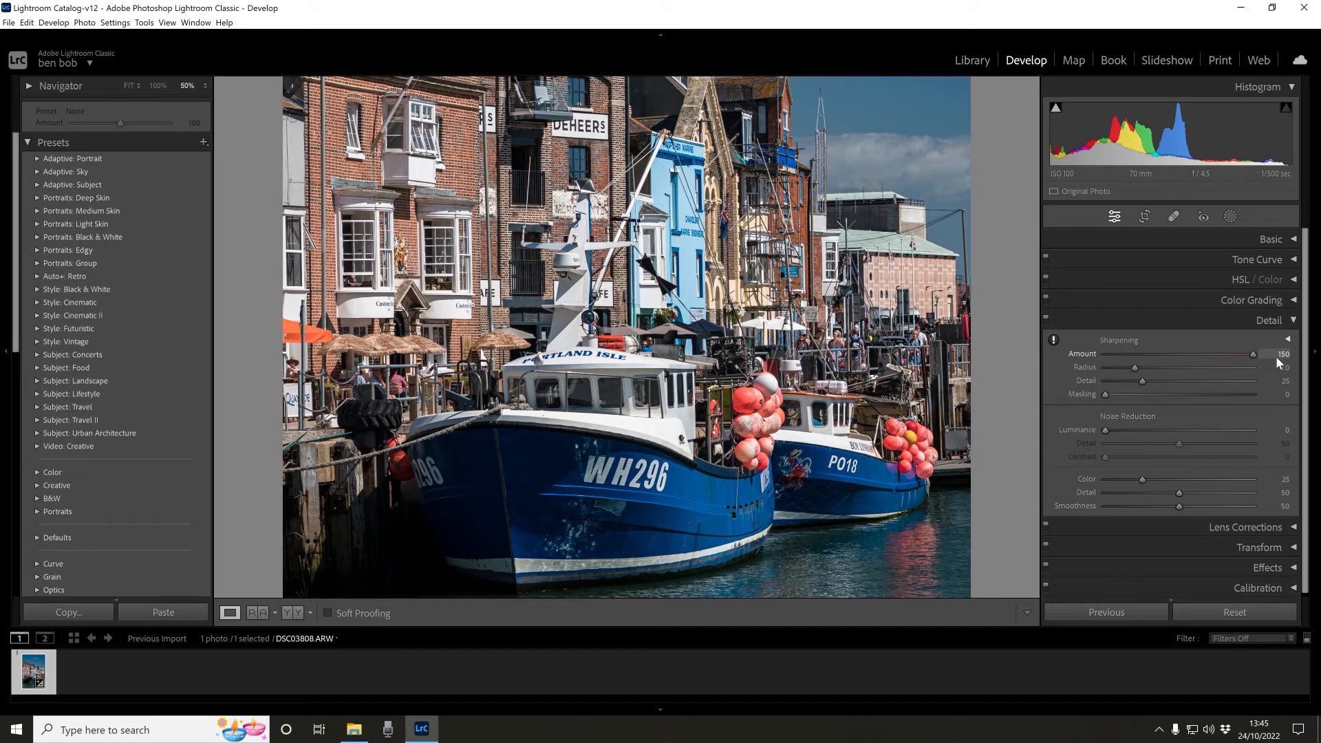
left_click_drag(1276, 357, 1180, 353)
- Set the sharpening Radius to 1.6 while previewing the sharpening mask
left_click(1137, 368, "alt")
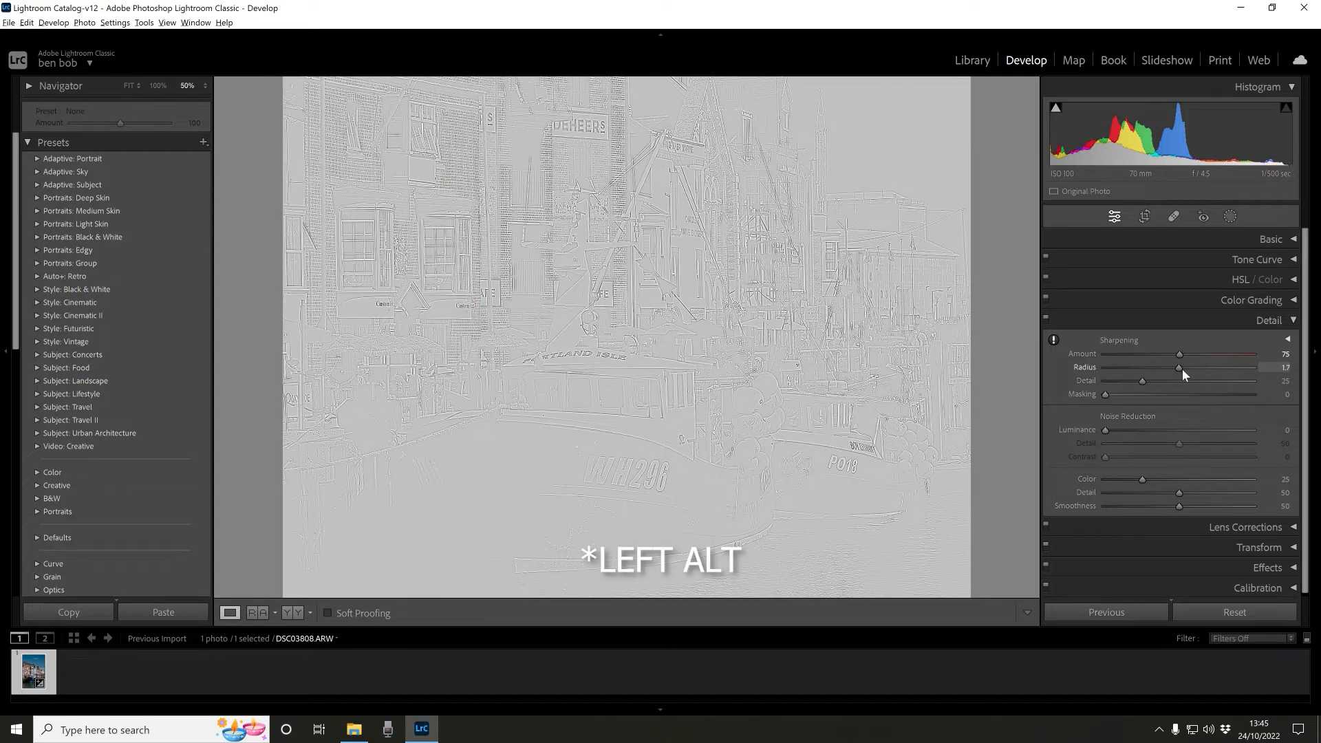
mouse_move(1190, 368)
left_mouse_down()
mouse_move(1220, 373)
mouse_move(1141, 376)
mouse_move(1174, 375)
left_mouse_up()
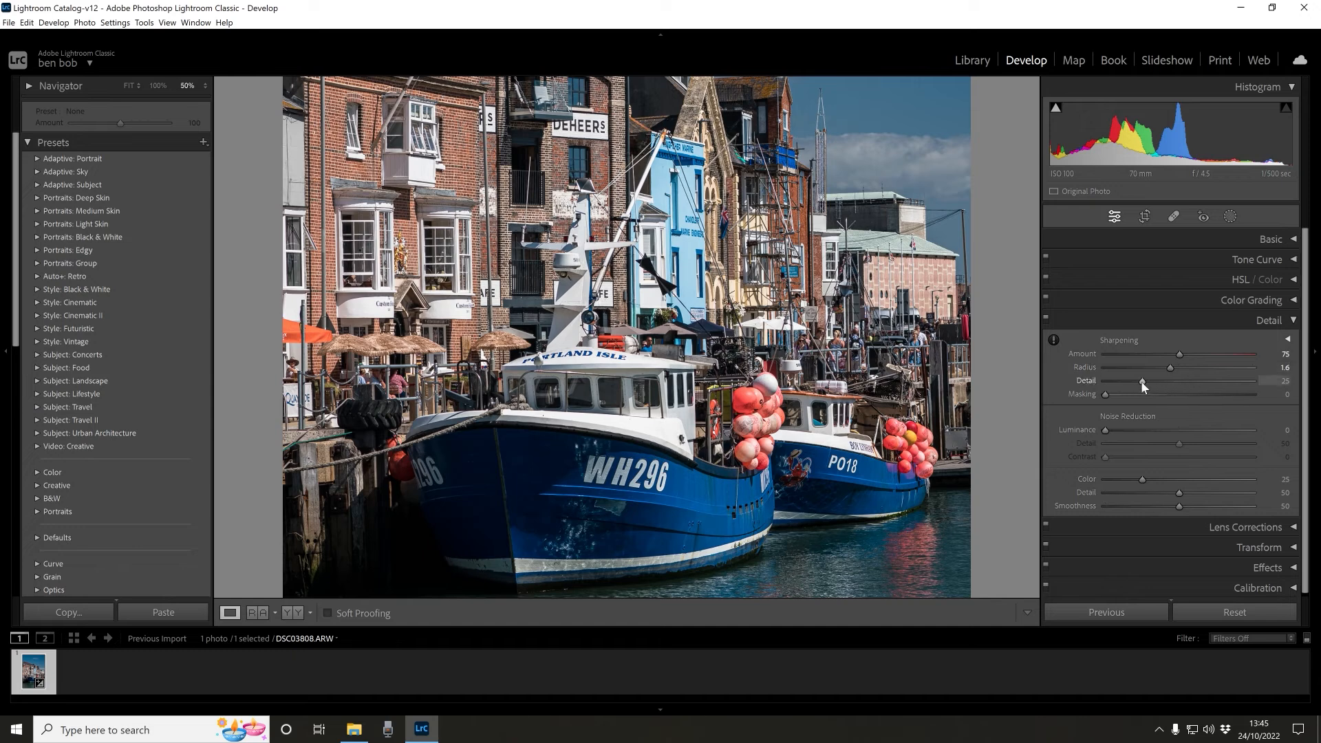
- Set the sharpening Detail to 40 while previewing its mask
left_click(1142, 382, "alt")
left_click_drag(1154, 383, 1184, 384)
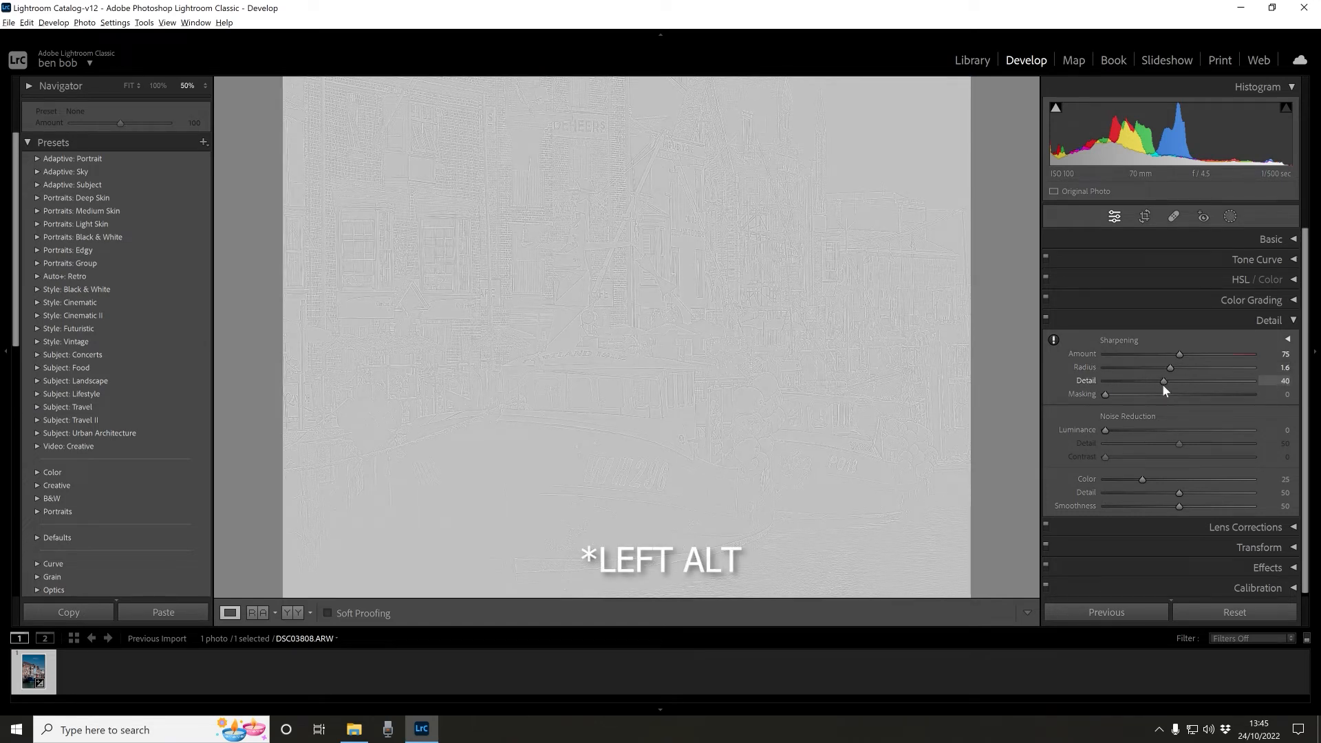
left_click_drag(1158, 386, 1155, 391)
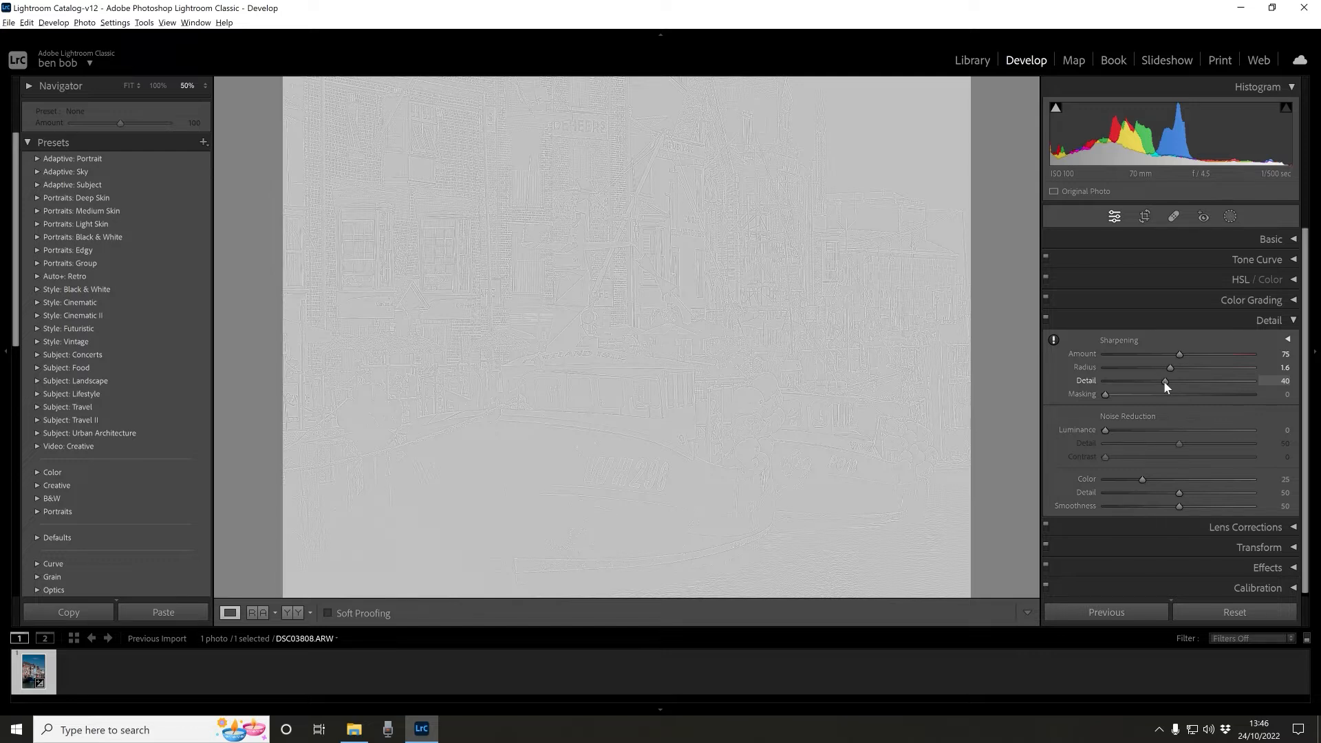
- Set the sharpening Masking to 87 while previewing the mask
key("alt")
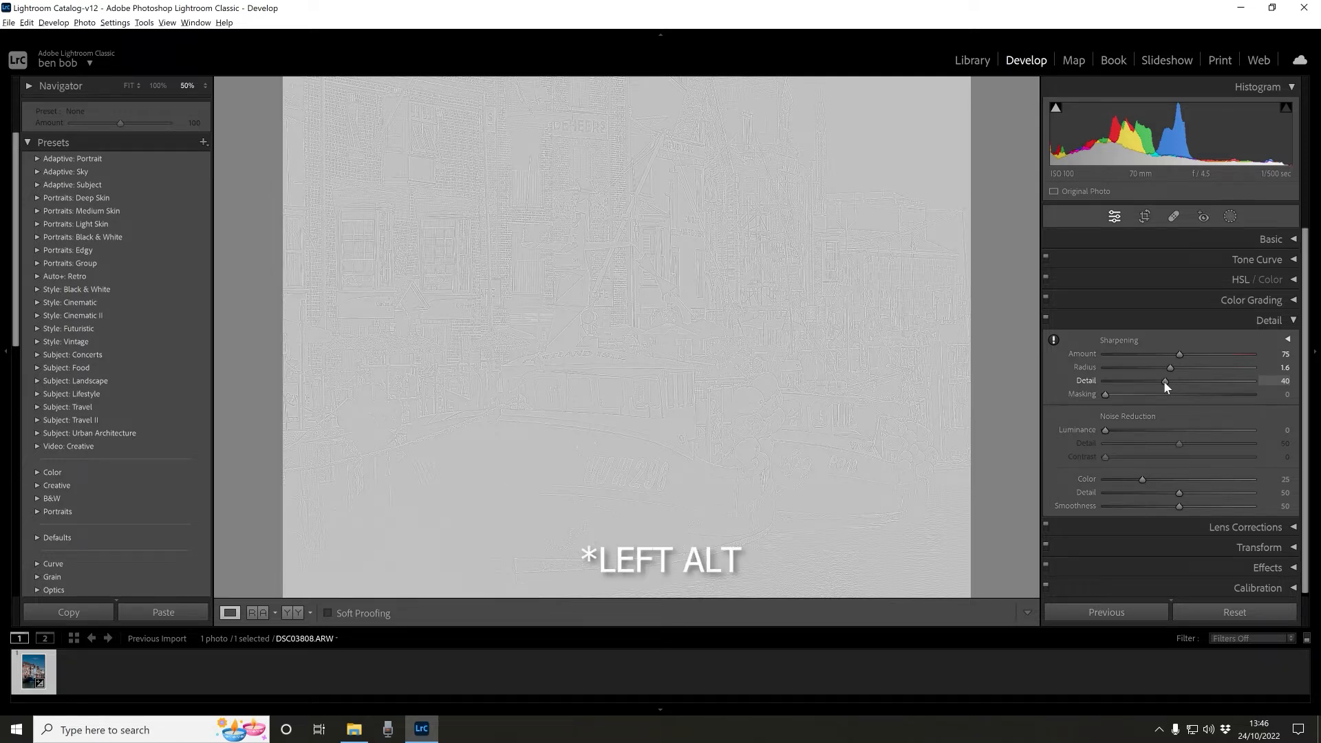
left_click_drag(1163, 382, 1232, 394)
left_click(1106, 392, "alt")
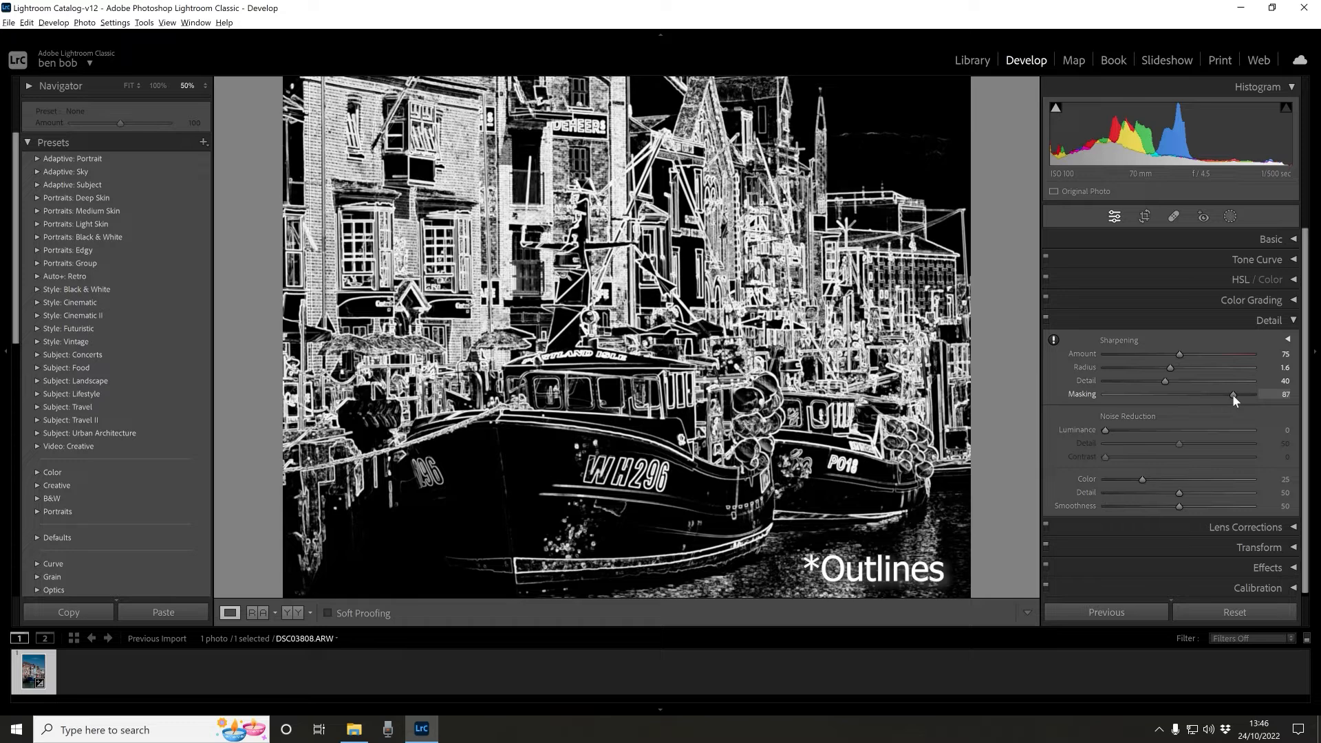
left_click_drag(1233, 394, 1232, 395)
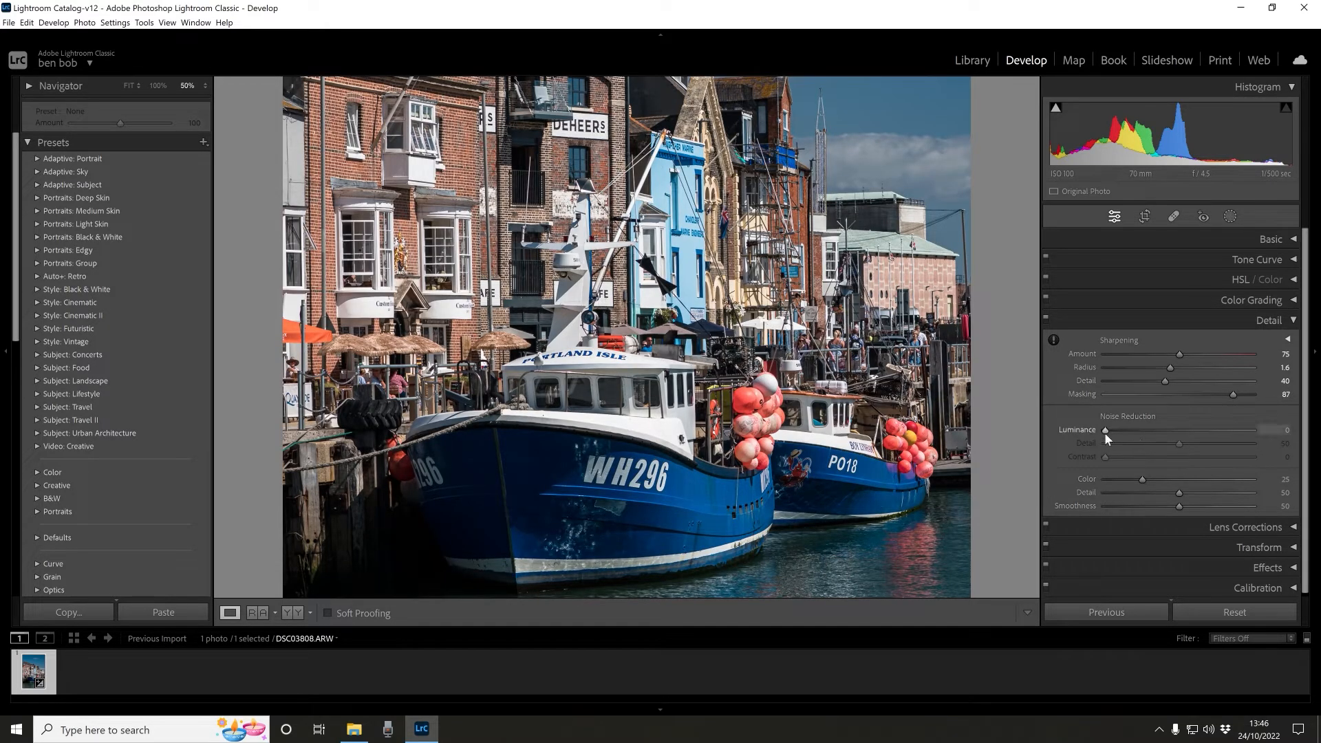
- Set Noise Reduction Luminance to 47 while inspecting the sky at 100% zoom
left_click_drag(979, 227, 889, 572)
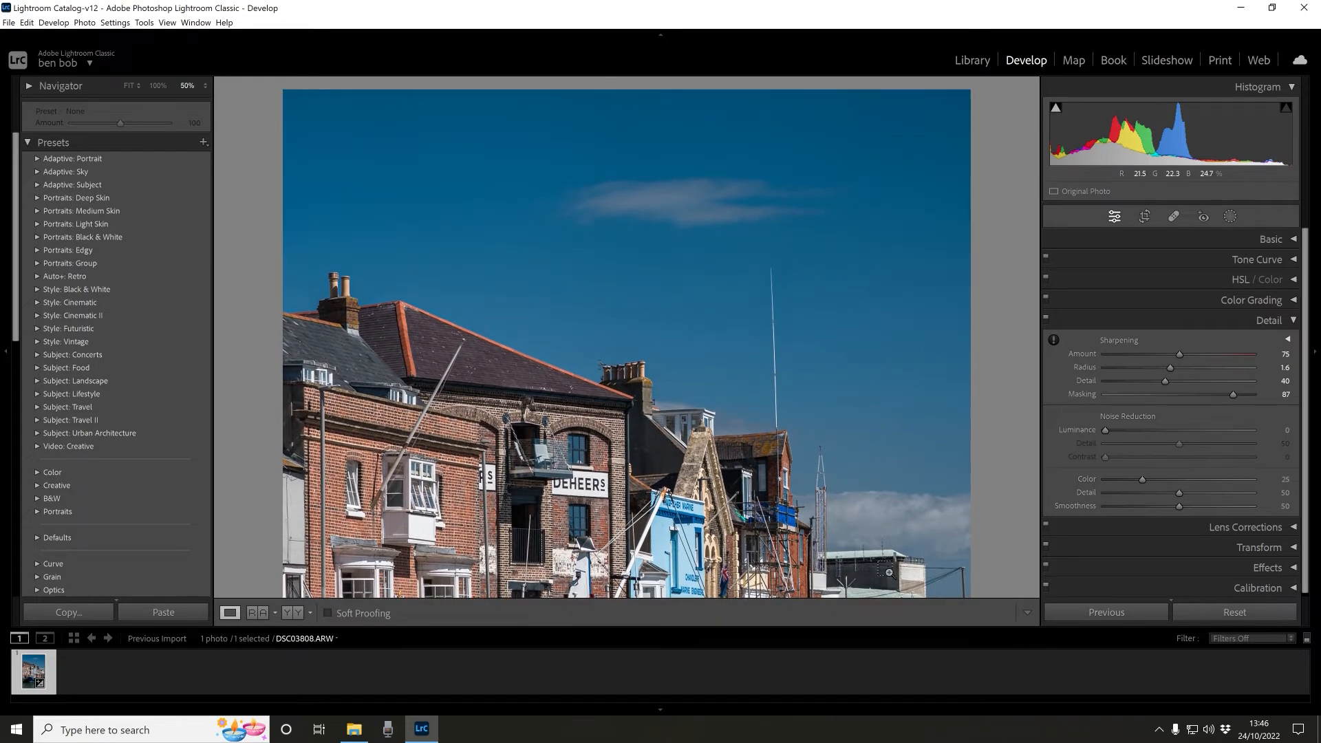
key("ctrl+equal")
key("ctrl+equal")
key("alt")
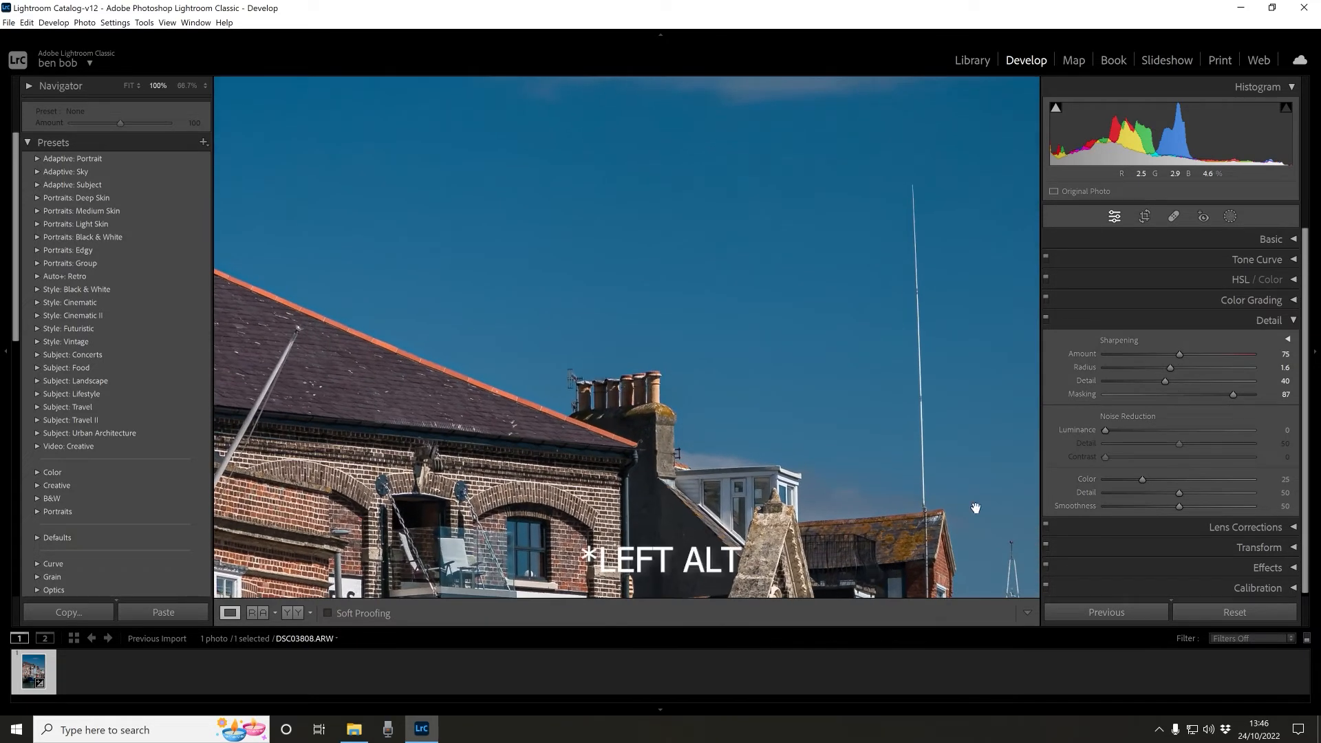
left_click_drag(1104, 433, 1175, 435)
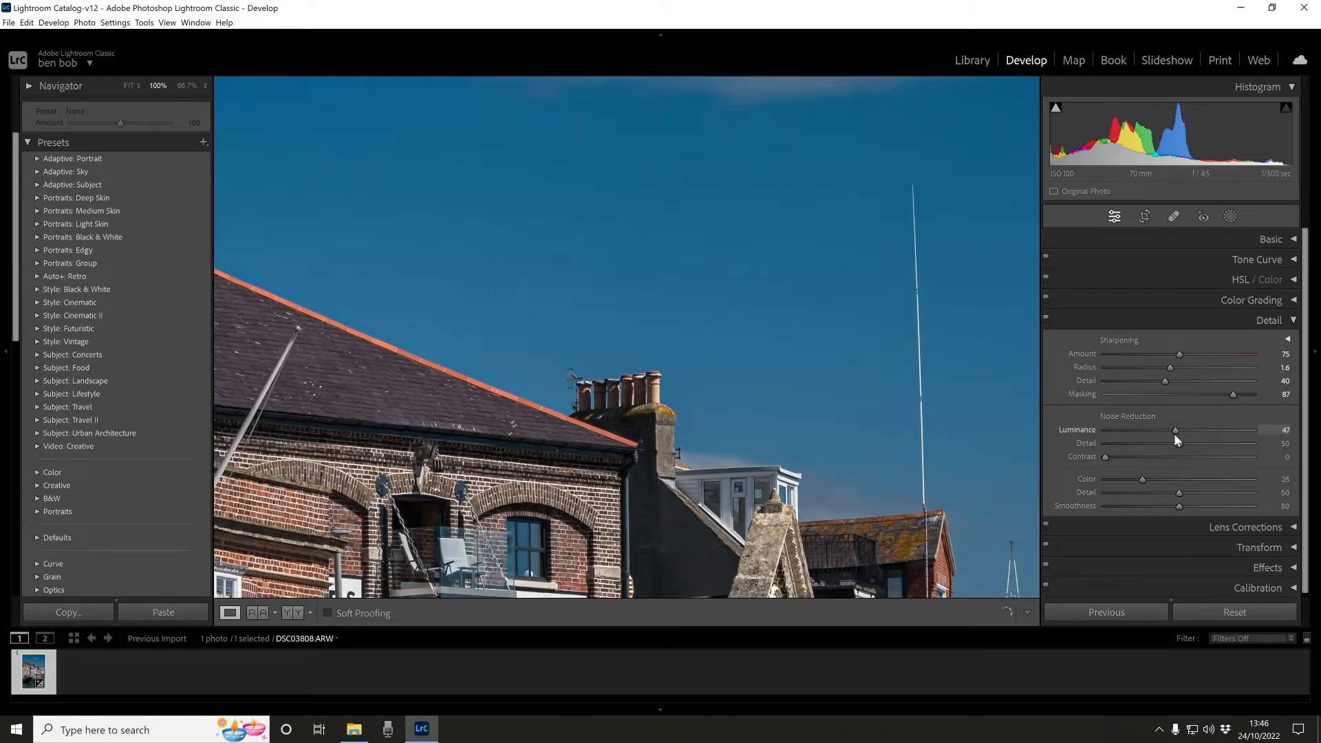
left_click(862, 400)
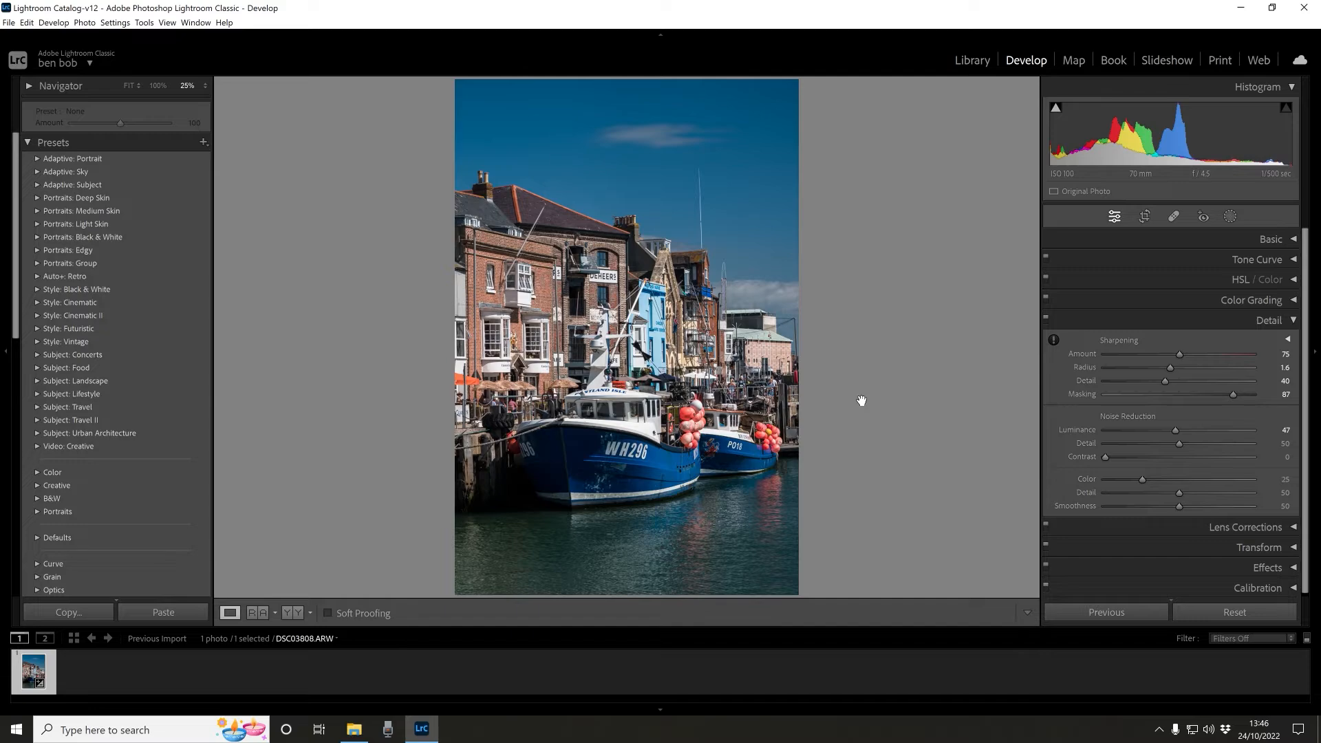
left_click(861, 400)
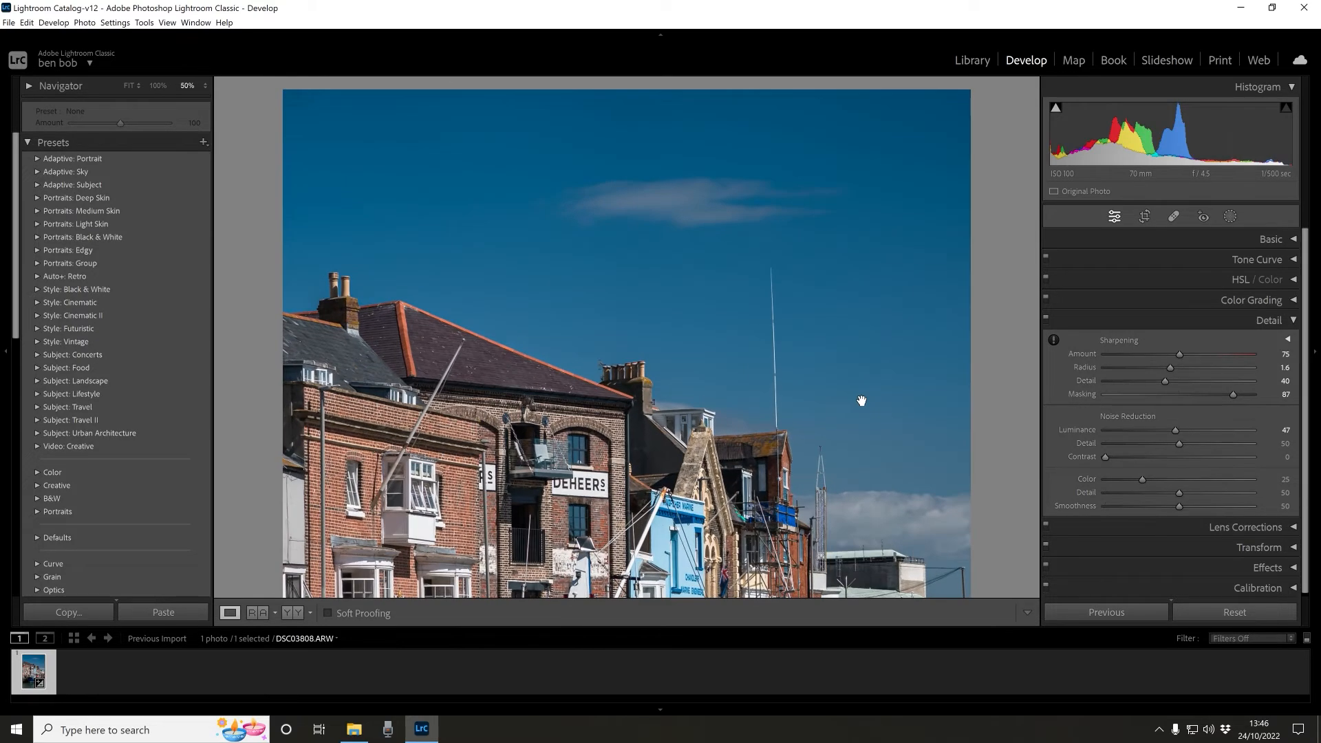
- Collapse the Detail settings and review the Lens Corrections profile settings
scroll(840, 447, "down", 5)
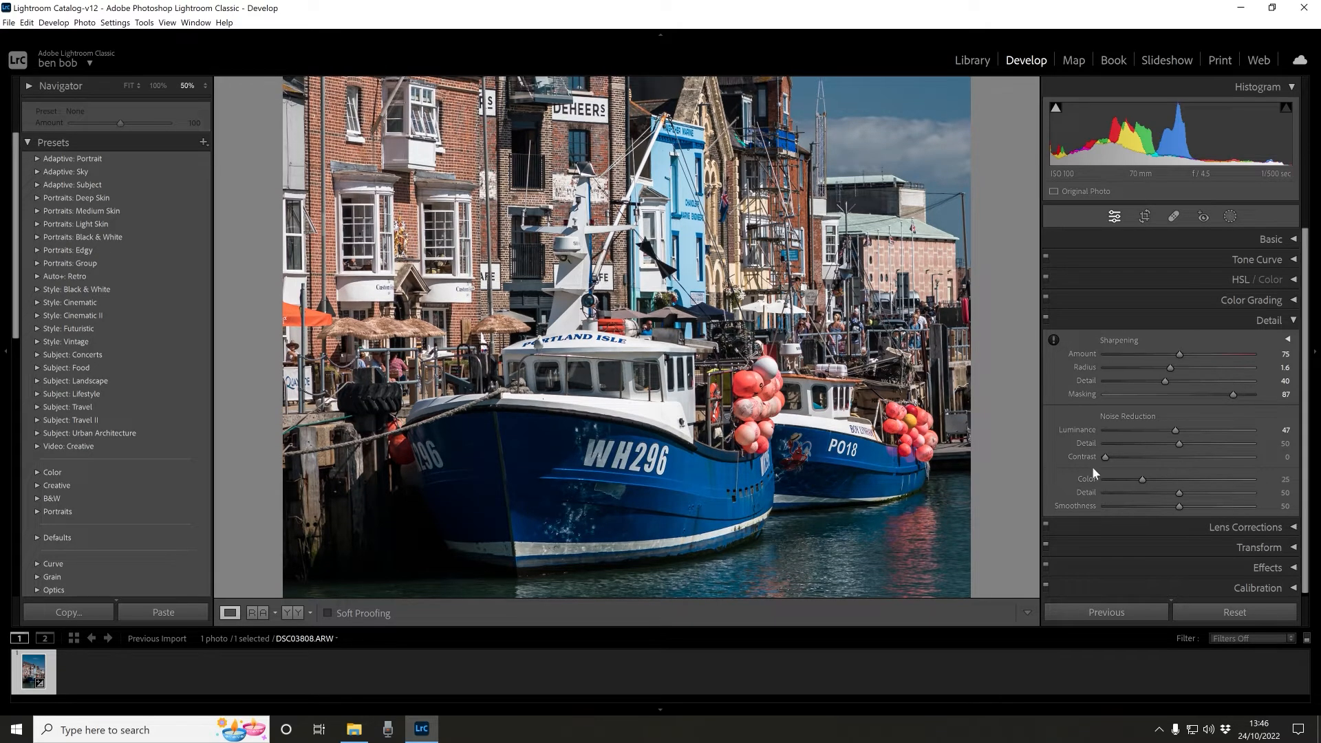
left_click_drag(1105, 457, 1118, 460)
left_click(1281, 327)
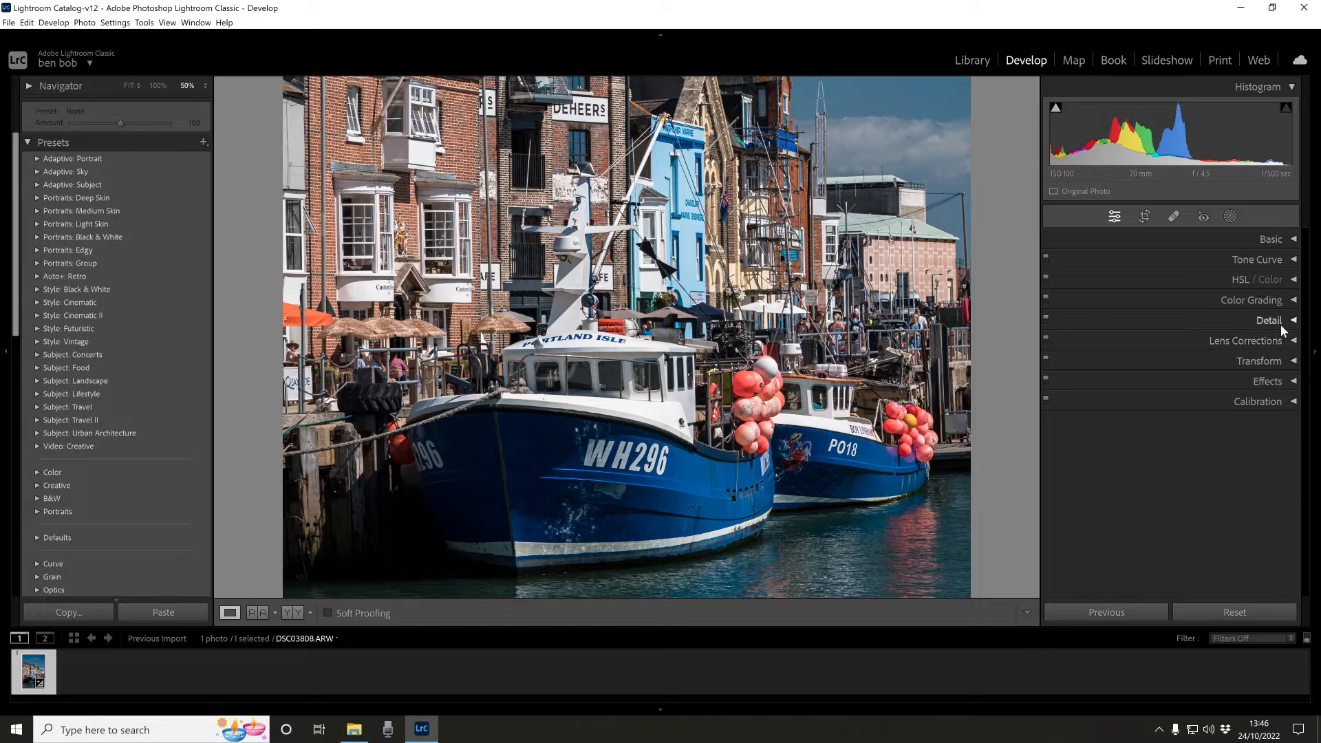
left_click(1285, 341)
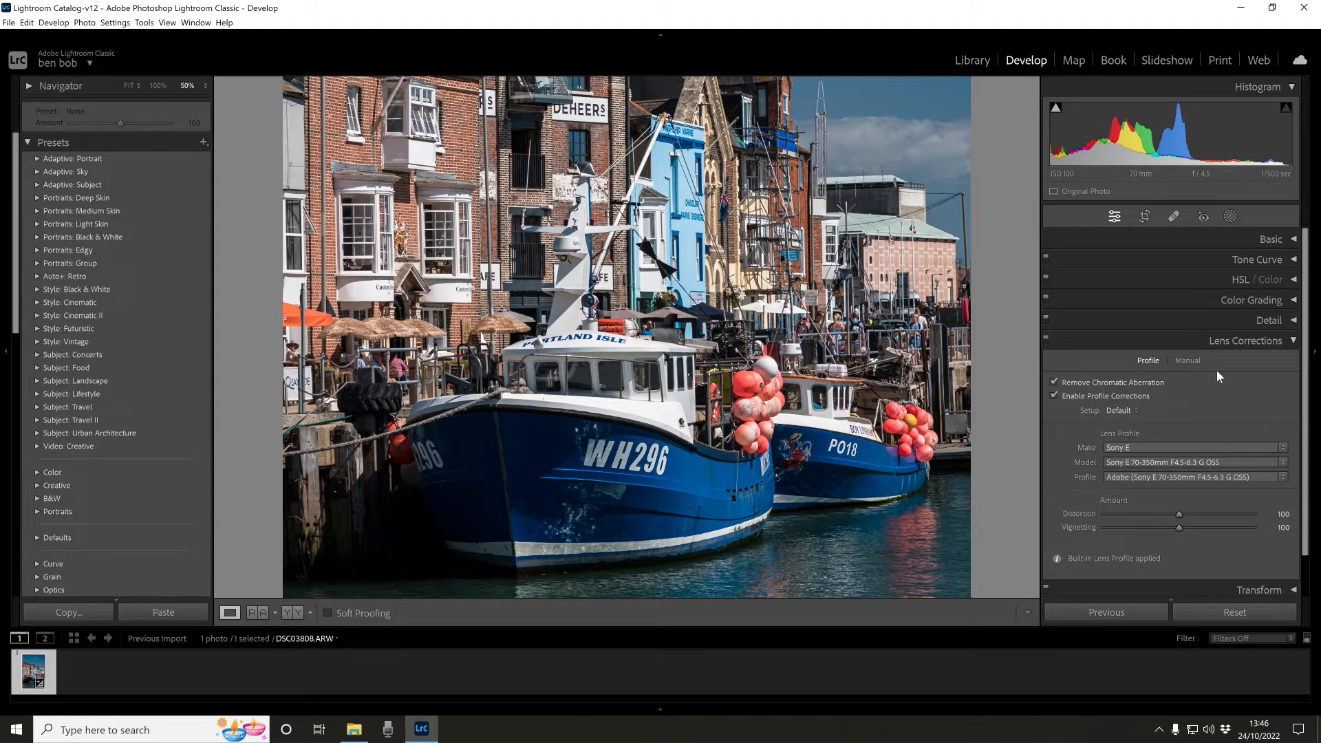
left_click(1292, 340)
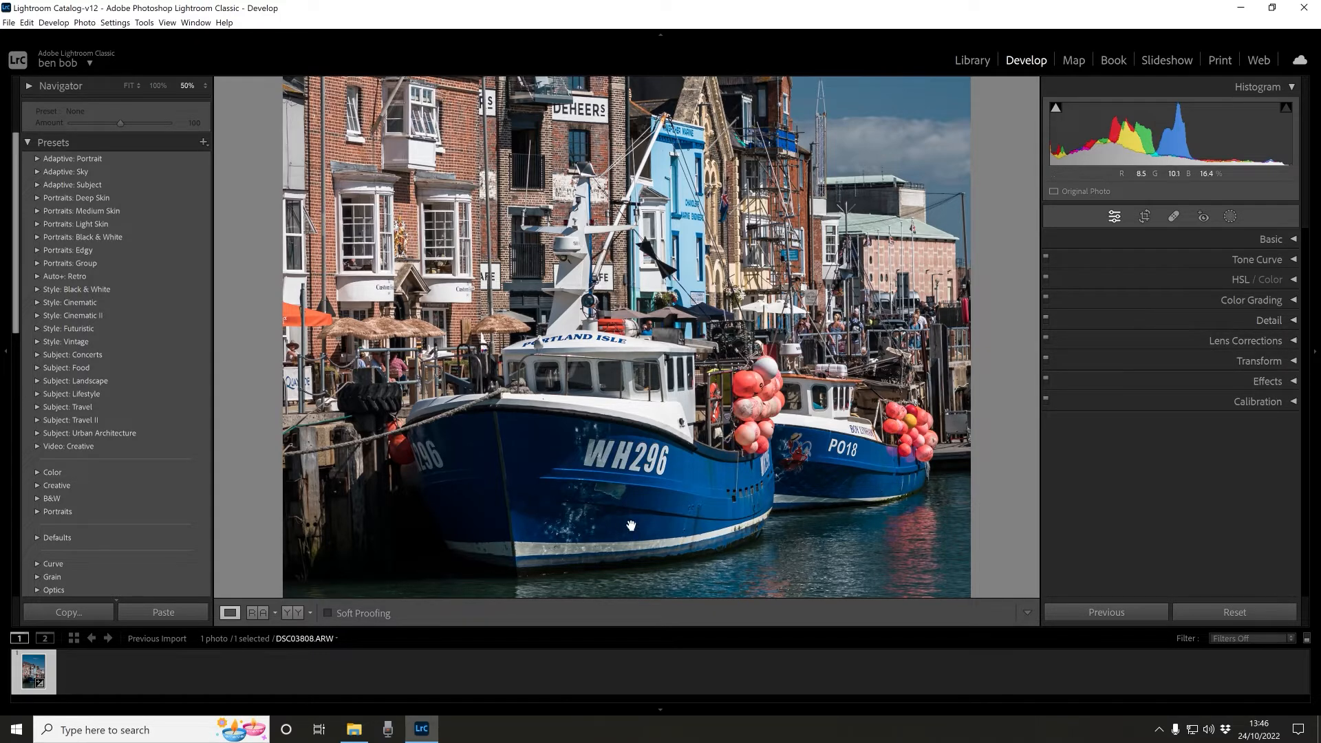
scroll(895, 522, "down", 2)
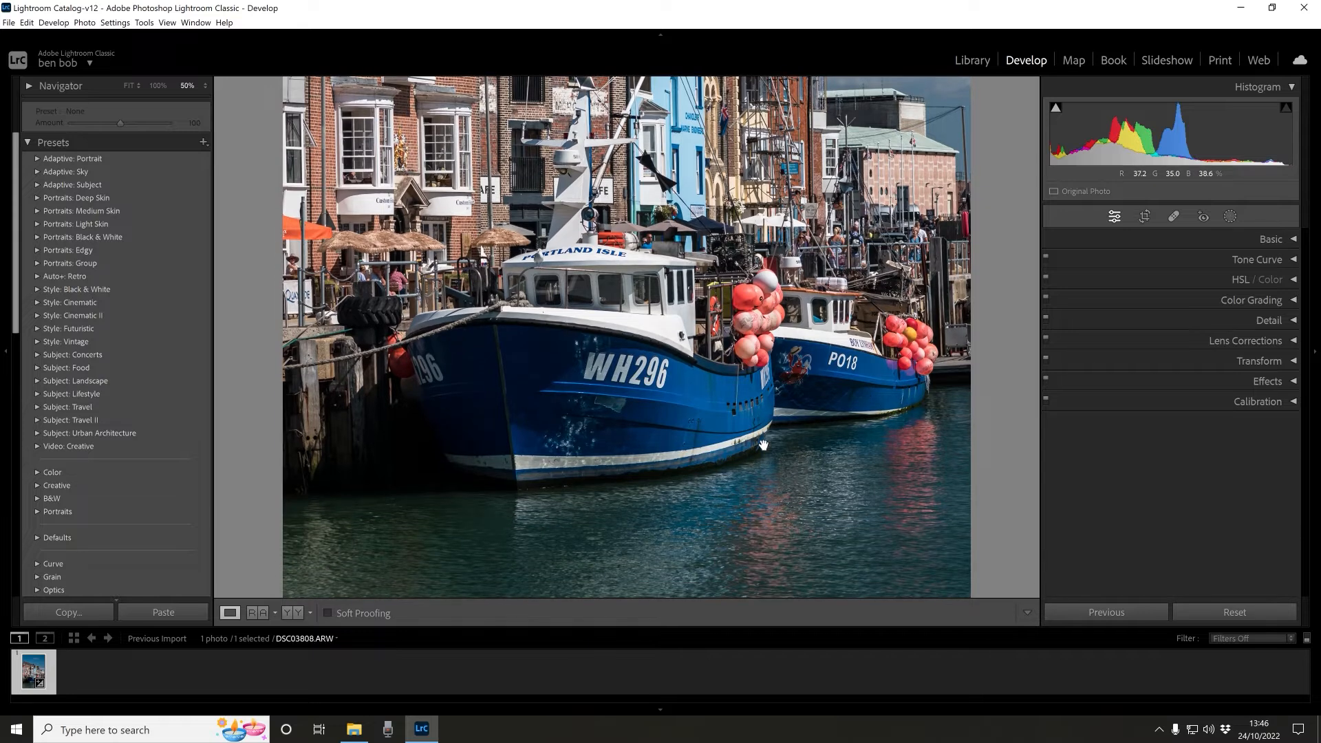
scroll(760, 441, "up", 1)
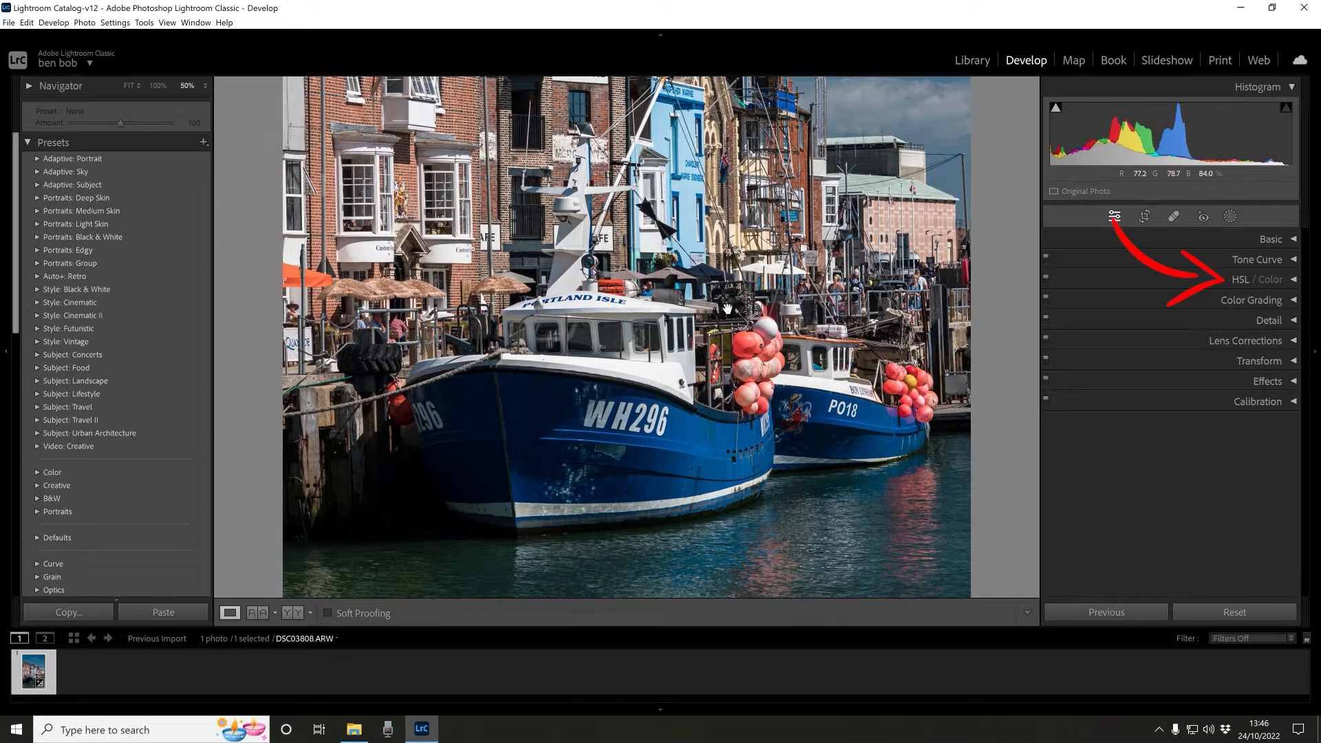
- In HSL Saturation, set Red +14, Orange +12, Yellow -34, Green -59, Blue -21 and lower Purple
left_click(1293, 284)
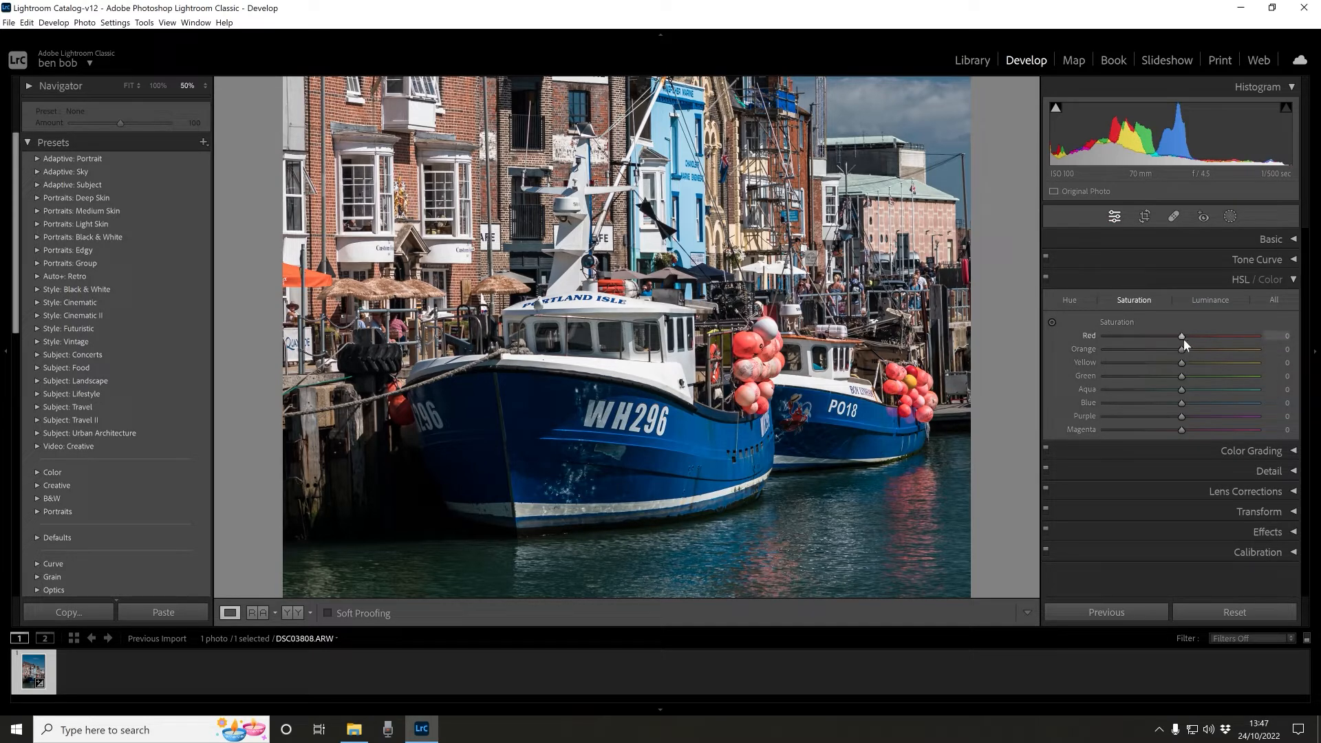
mouse_move(1182, 337)
left_mouse_down()
mouse_move(1241, 340)
mouse_move(1096, 340)
mouse_move(1200, 353)
left_mouse_up()
mouse_move(1181, 349)
left_mouse_down()
mouse_move(1134, 355)
mouse_move(1219, 369)
mouse_move(1158, 366)
mouse_move(1203, 373)
mouse_move(1188, 374)
left_mouse_up()
left_click_drag(1164, 360, 1158, 402)
left_click_drag(1135, 391, 1166, 411)
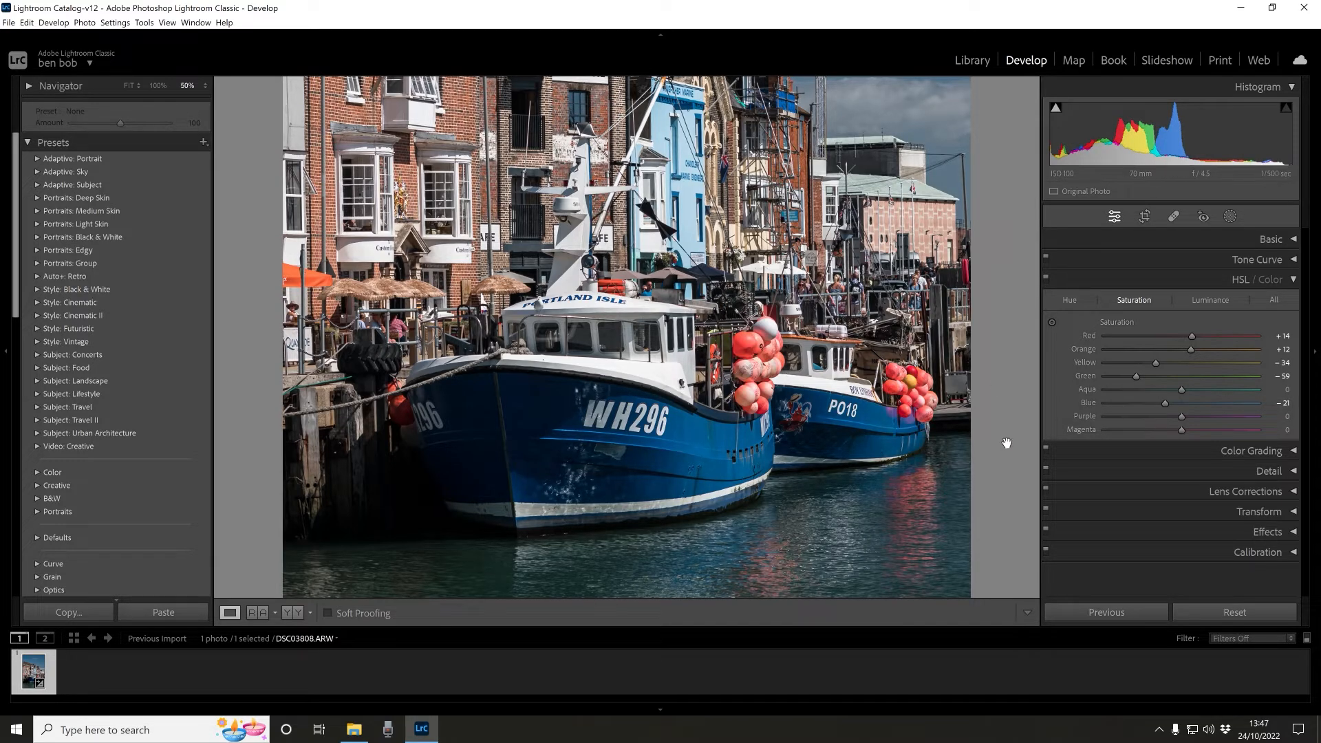
left_click_drag(1180, 416, 1107, 431)
- In HSL Luminance, set Red -44, Orange -29, Yellow -24, Aqua -22 and Blue +2, resetting Magenta
left_click(1211, 301)
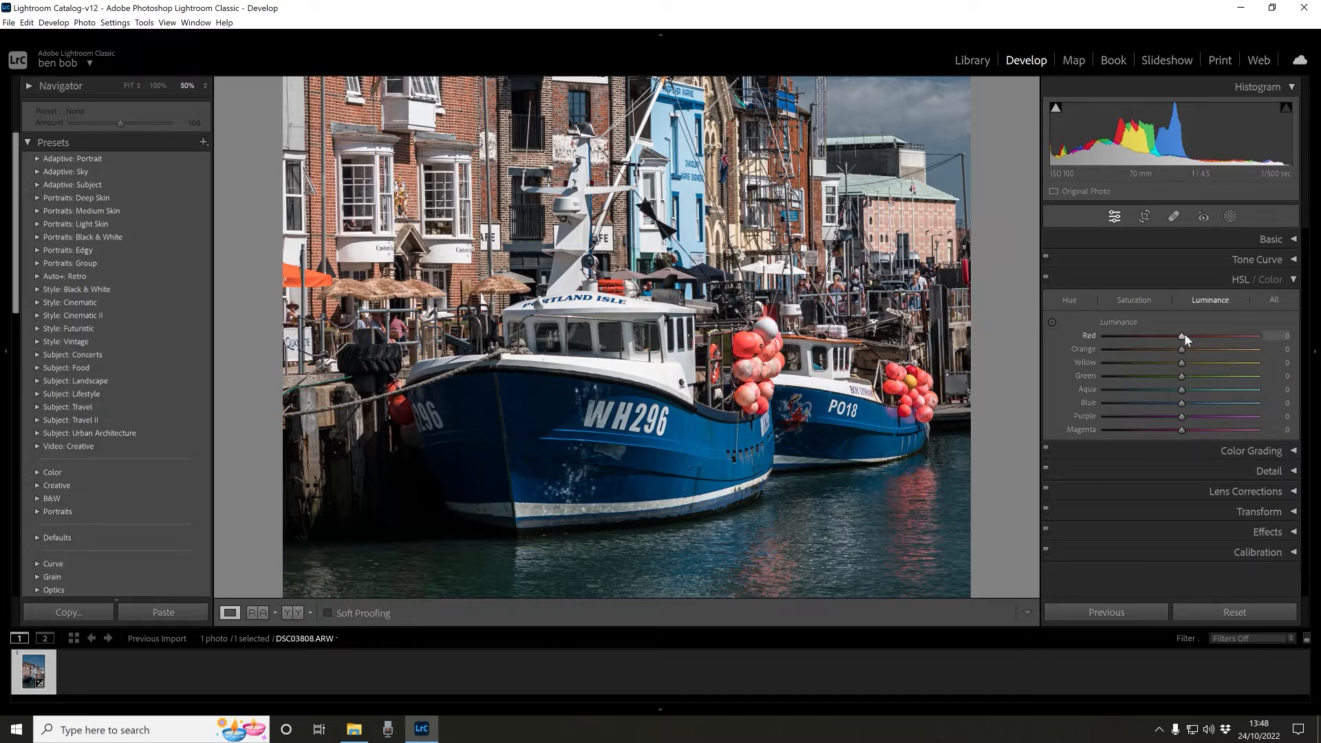
left_click_drag(1184, 336, 1145, 355)
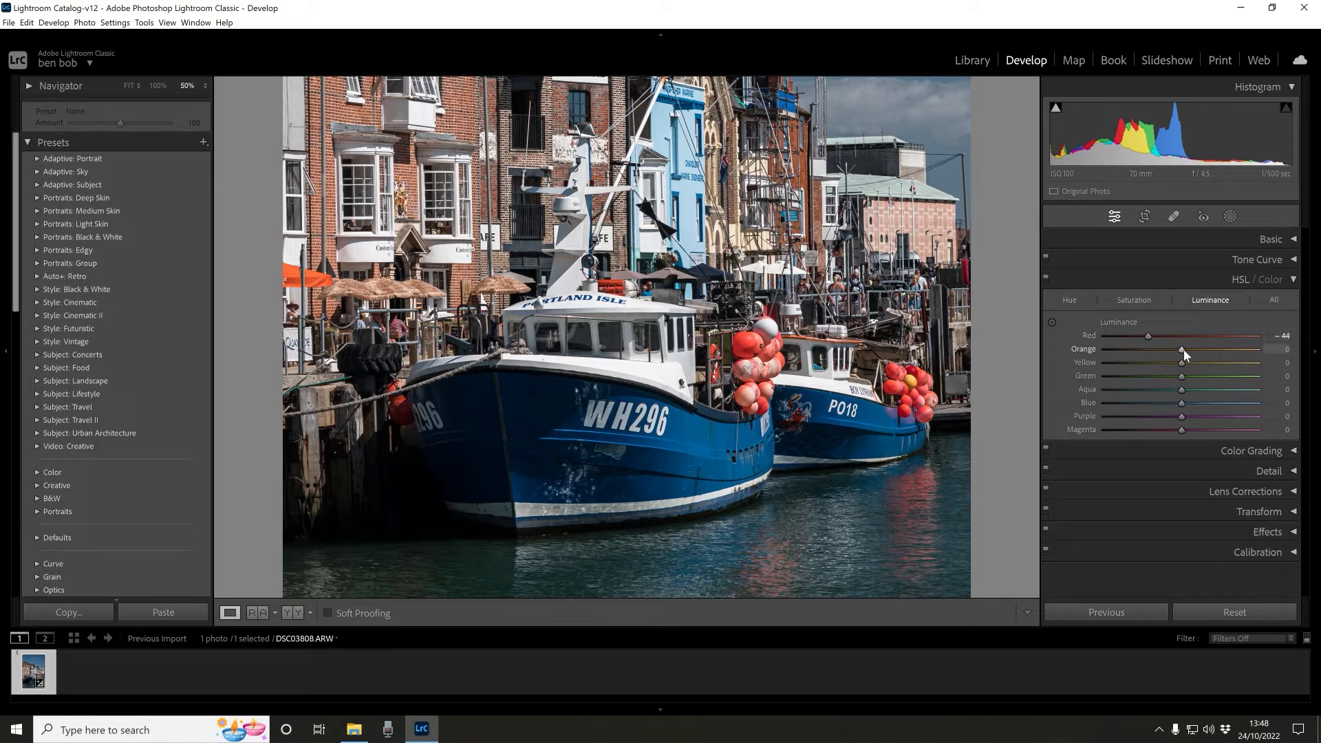
mouse_move(1184, 350)
left_mouse_down()
mouse_move(1155, 347)
mouse_move(1166, 362)
mouse_move(1150, 363)
mouse_move(1167, 361)
left_mouse_up()
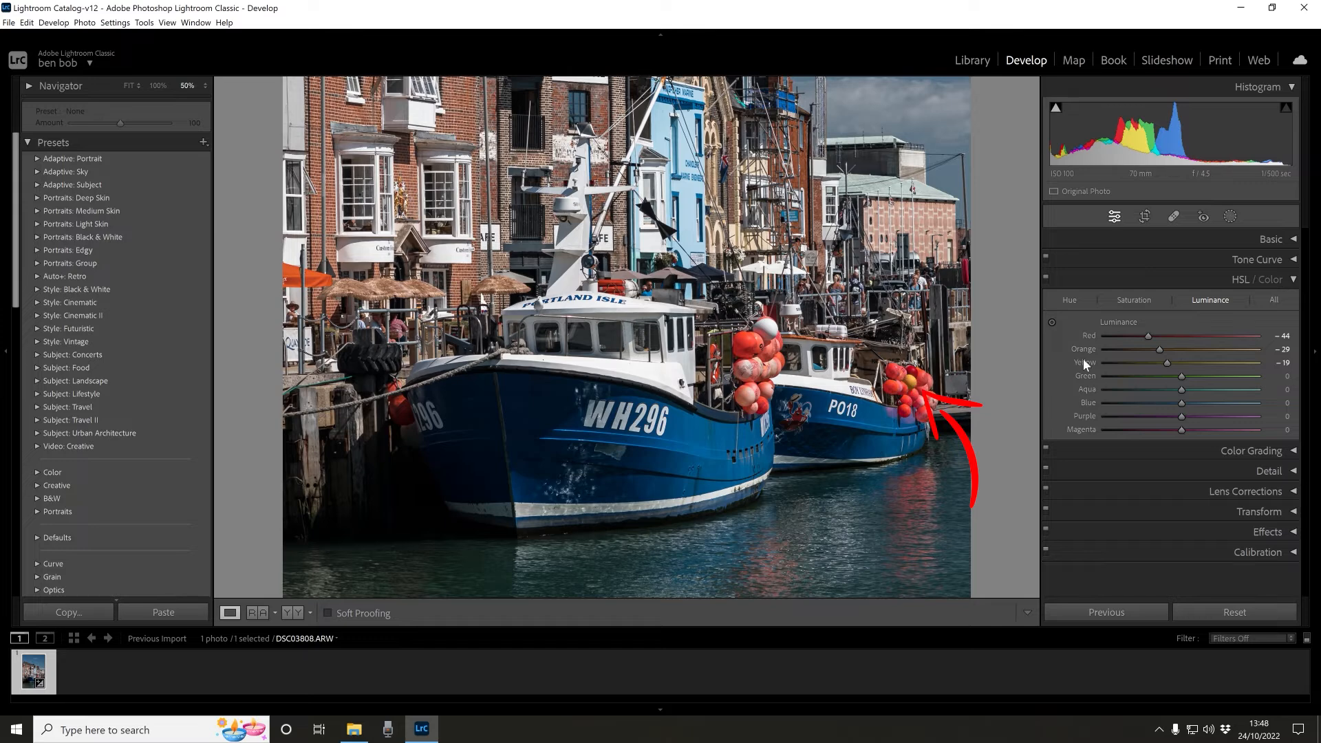
left_click_drag(1170, 364, 1166, 362)
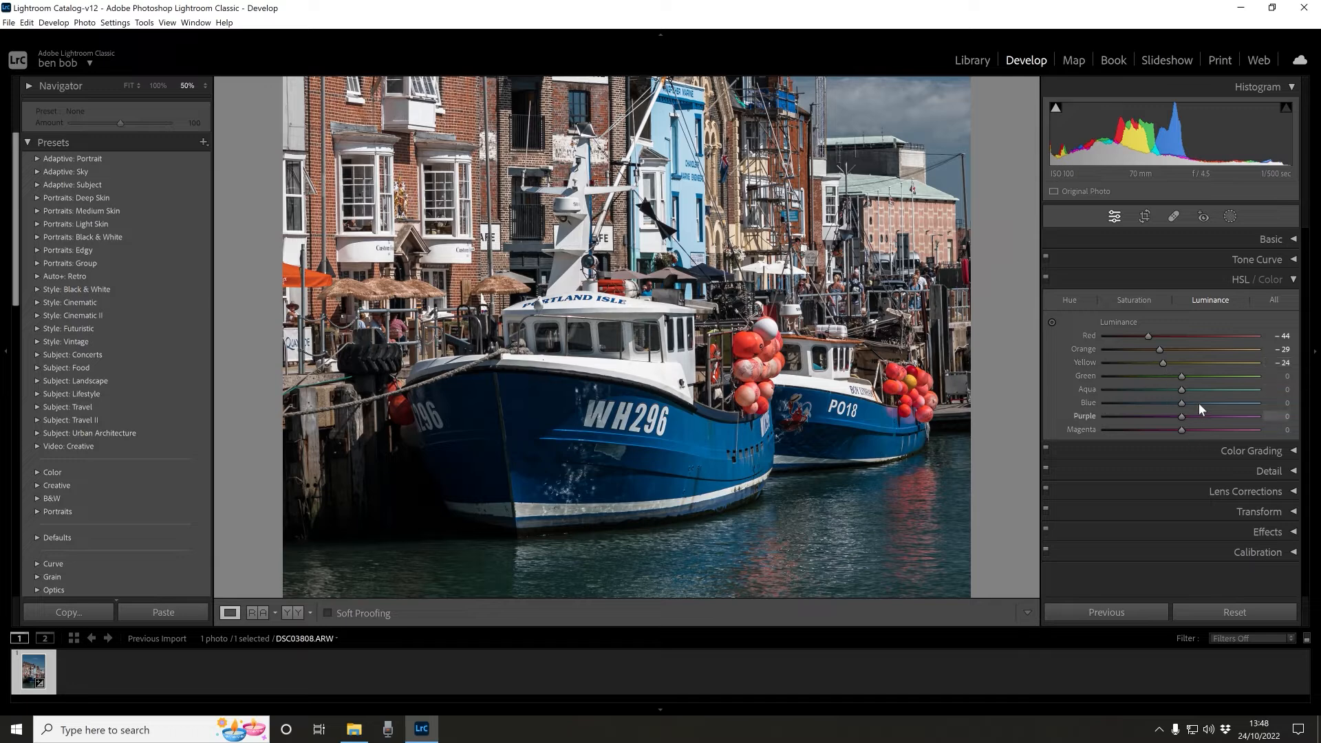
mouse_move(1175, 403)
left_mouse_down()
mouse_move(1226, 410)
mouse_move(1136, 390)
mouse_move(1205, 400)
mouse_move(1120, 403)
mouse_move(1180, 424)
mouse_move(1145, 421)
mouse_move(1243, 409)
mouse_move(1161, 404)
mouse_move(1191, 387)
mouse_move(1130, 396)
mouse_move(1167, 398)
left_mouse_up()
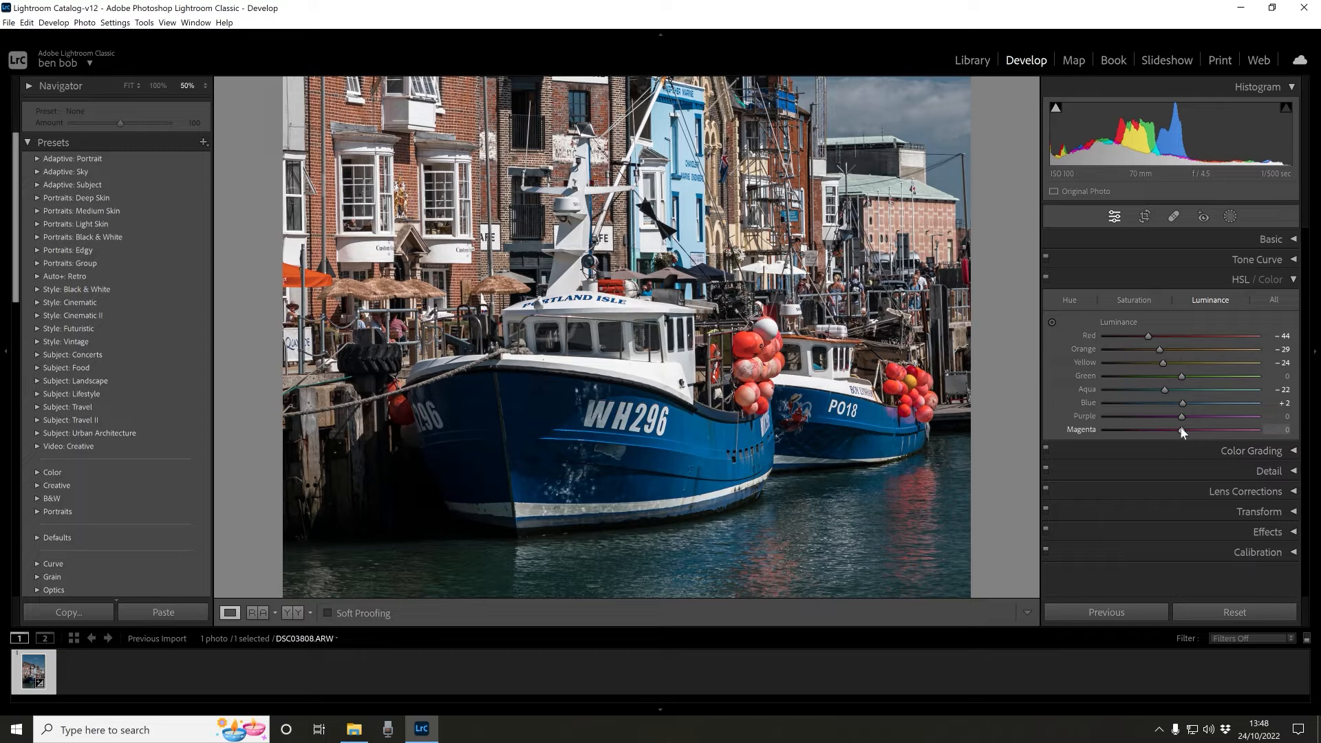
left_click_drag(1110, 431, 1105, 431)
double_click(1108, 431)
- In HSL Hue, set Red to -6 and Orange to -8, trying and resetting a Blue hue shift
left_click(1065, 301)
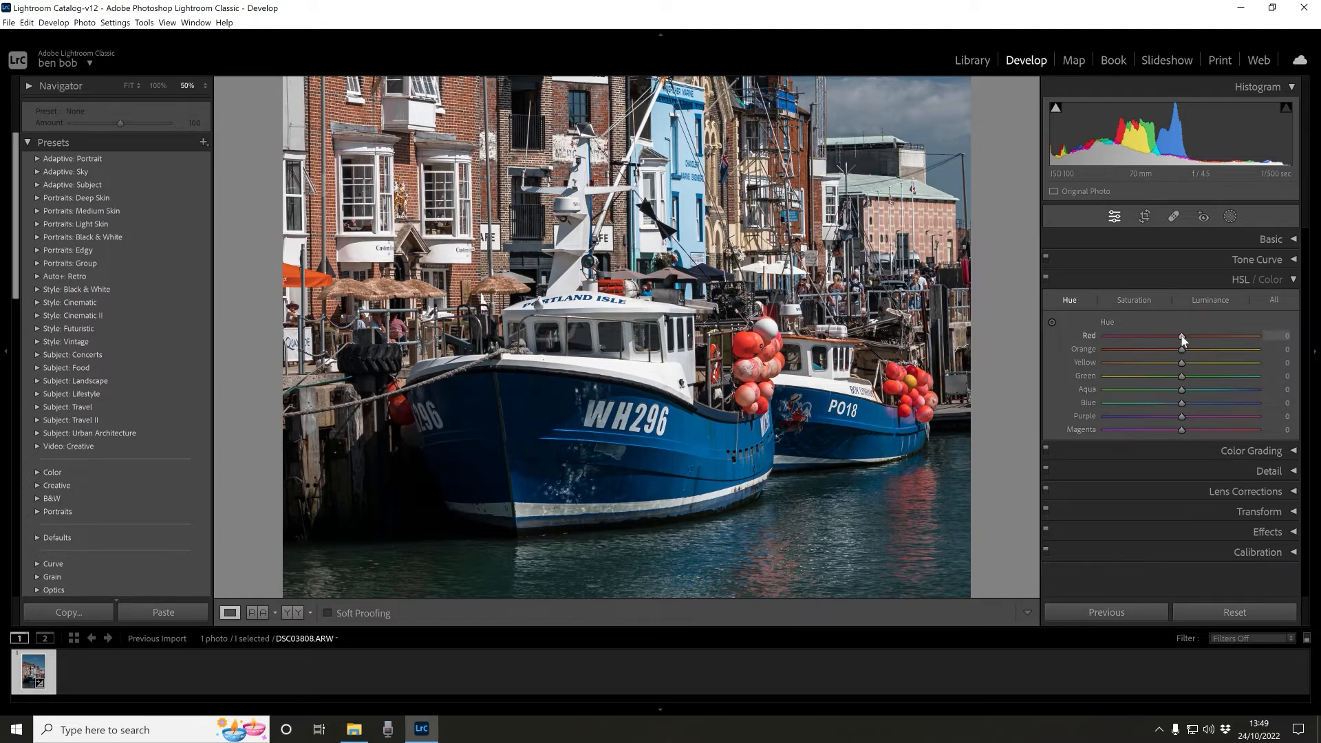
mouse_move(1183, 337)
left_mouse_down()
mouse_move(1100, 347)
mouse_move(1178, 346)
mouse_move(1183, 333)
mouse_move(1166, 333)
mouse_move(1181, 339)
mouse_move(1172, 350)
left_mouse_up()
left_click_drag(1208, 406, 1158, 399)
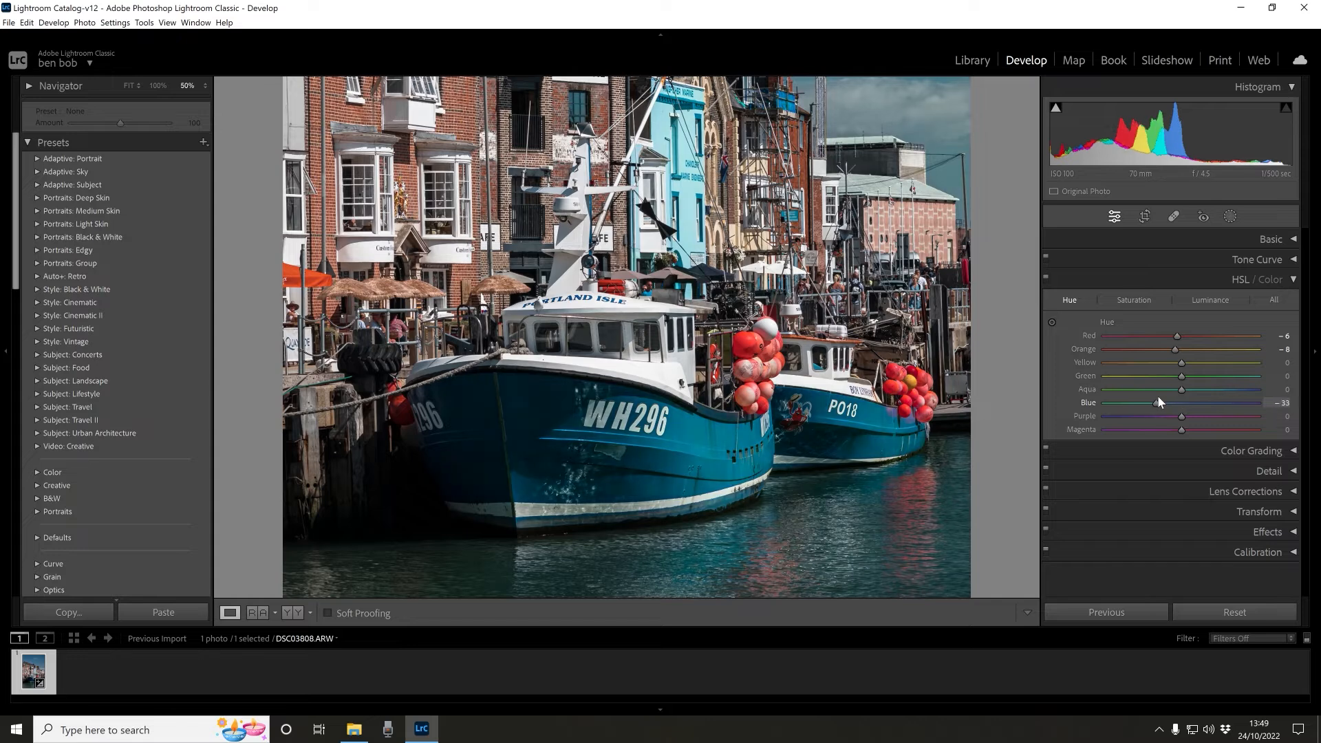
double_click(1157, 400)
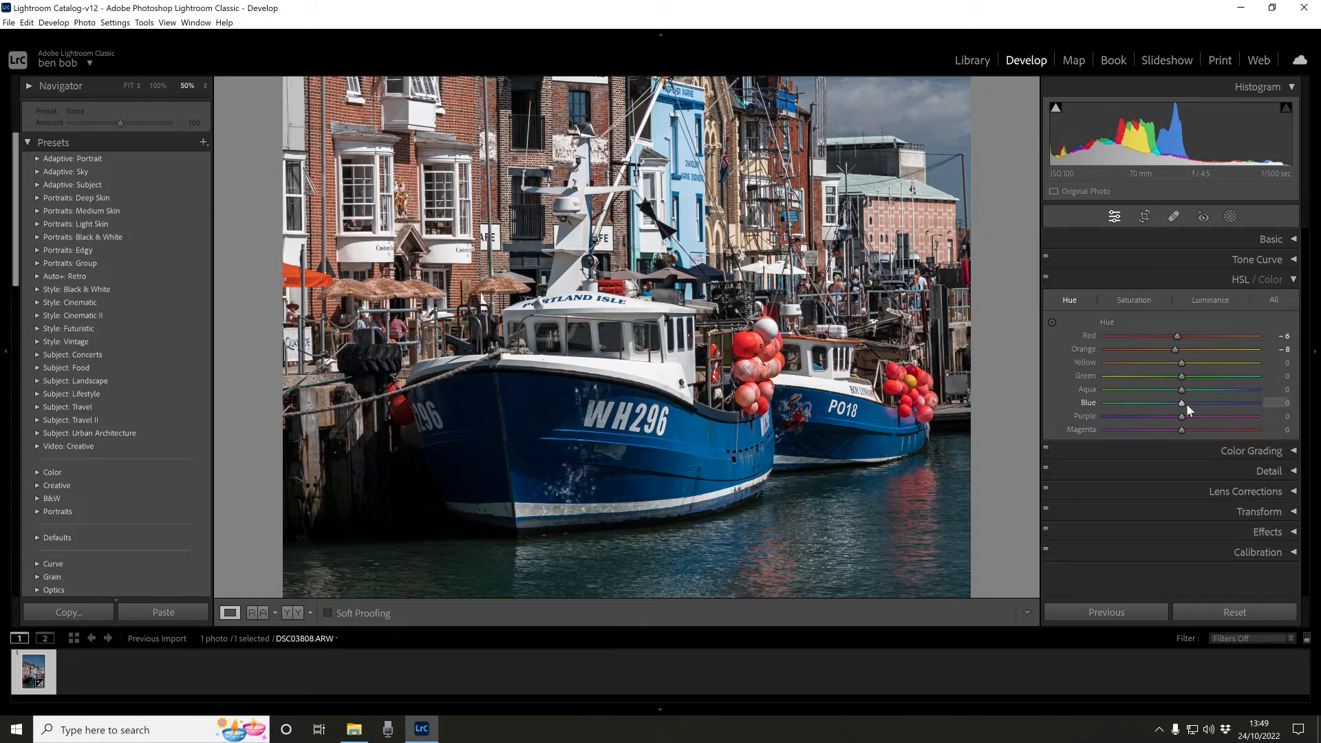
- Set the Blue hue to +10, shift the Aqua hue lower, and collapse HSL
left_click_drag(1183, 403, 1191, 405)
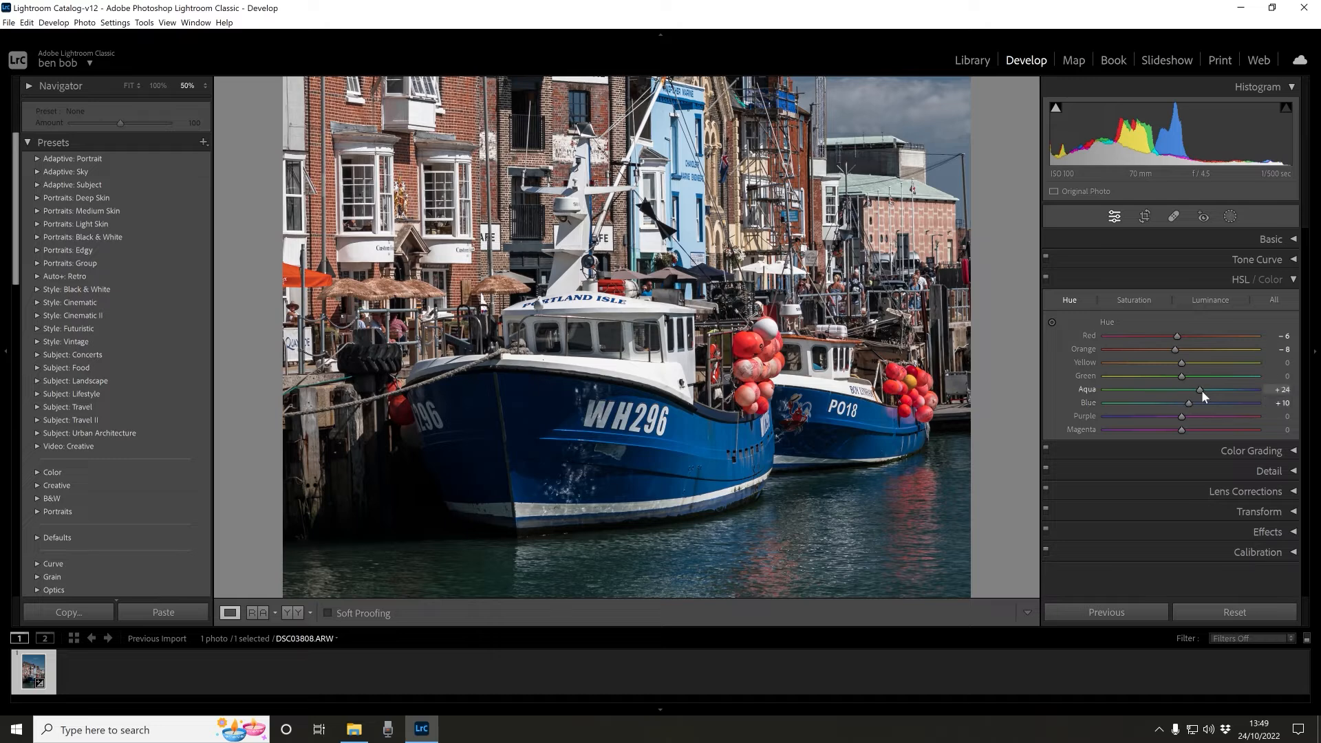
left_click_drag(1201, 390, 1121, 392)
left_click(1290, 279)
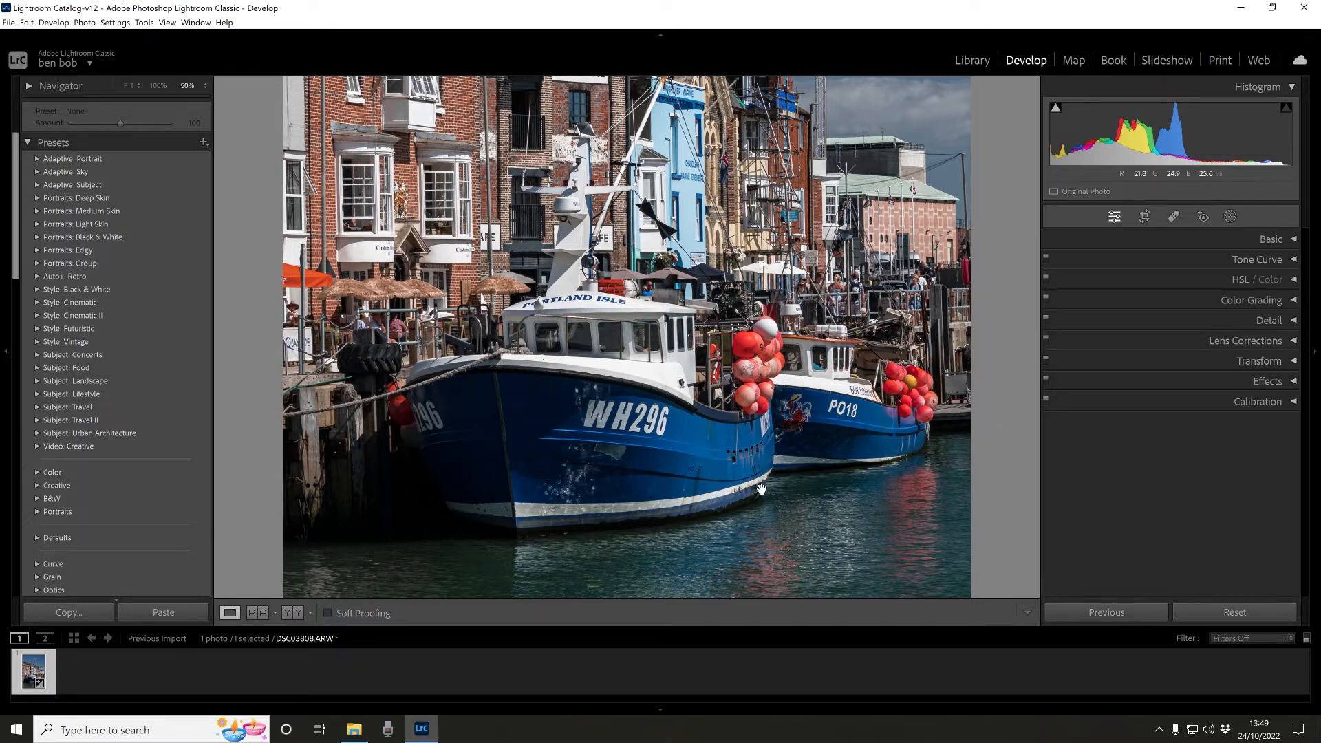
- Open Color Grading and compare the Before and After views of the photo
left_click(1292, 301)
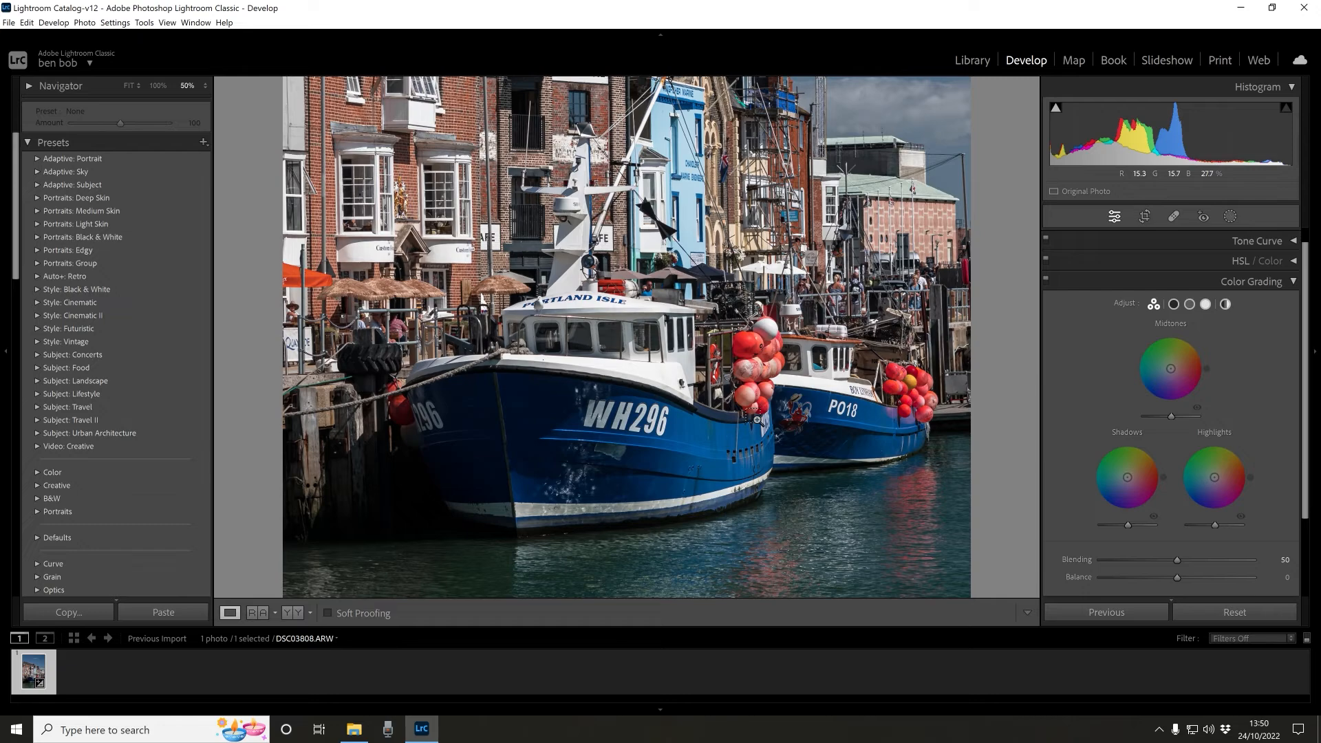
key("ctrl+minus")
key("ctrl+minus")
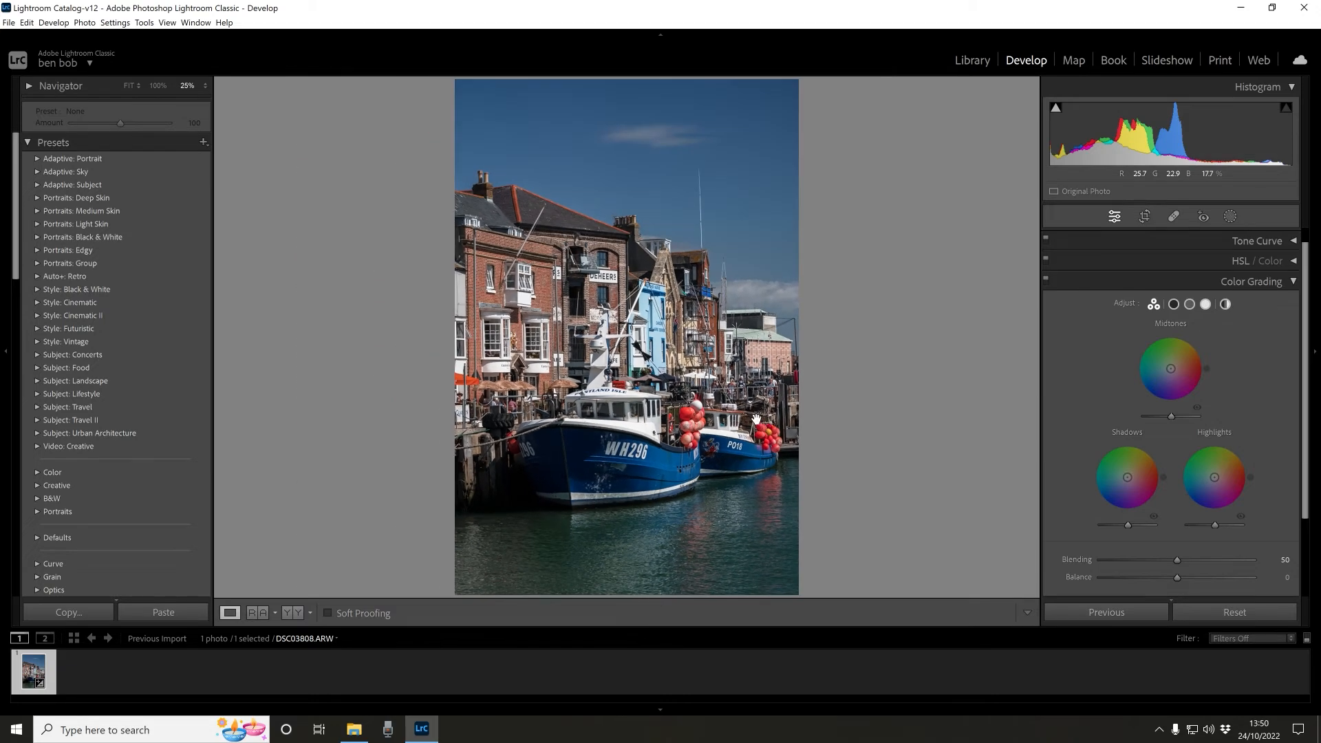
key("y")
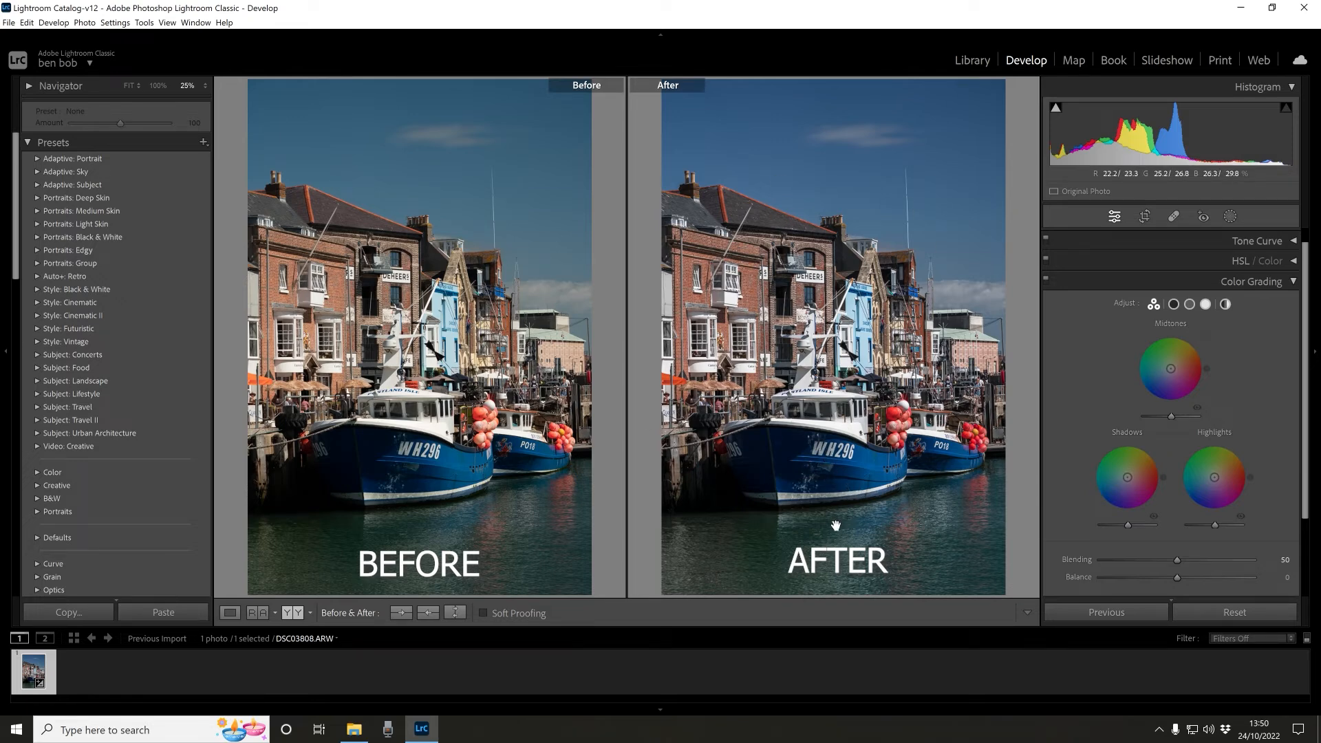
left_click(842, 453)
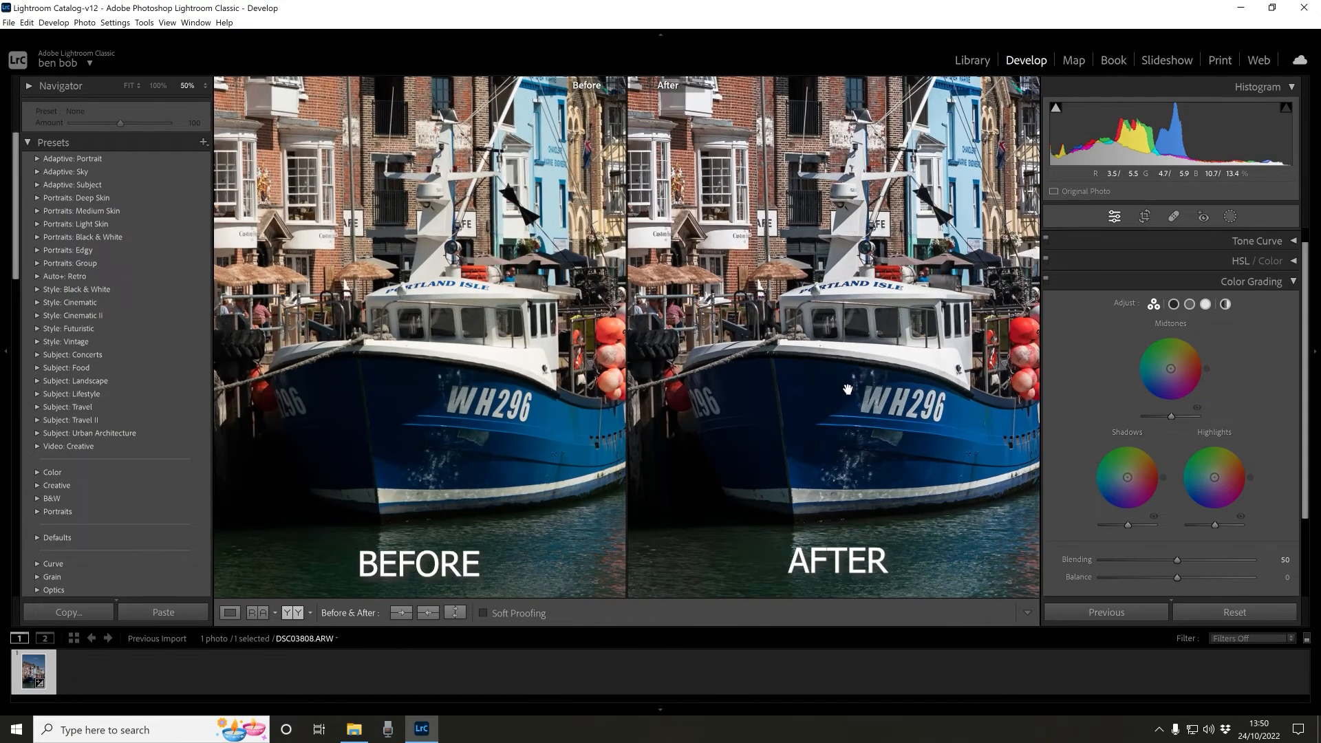
left_click_drag(888, 431, 812, 423)
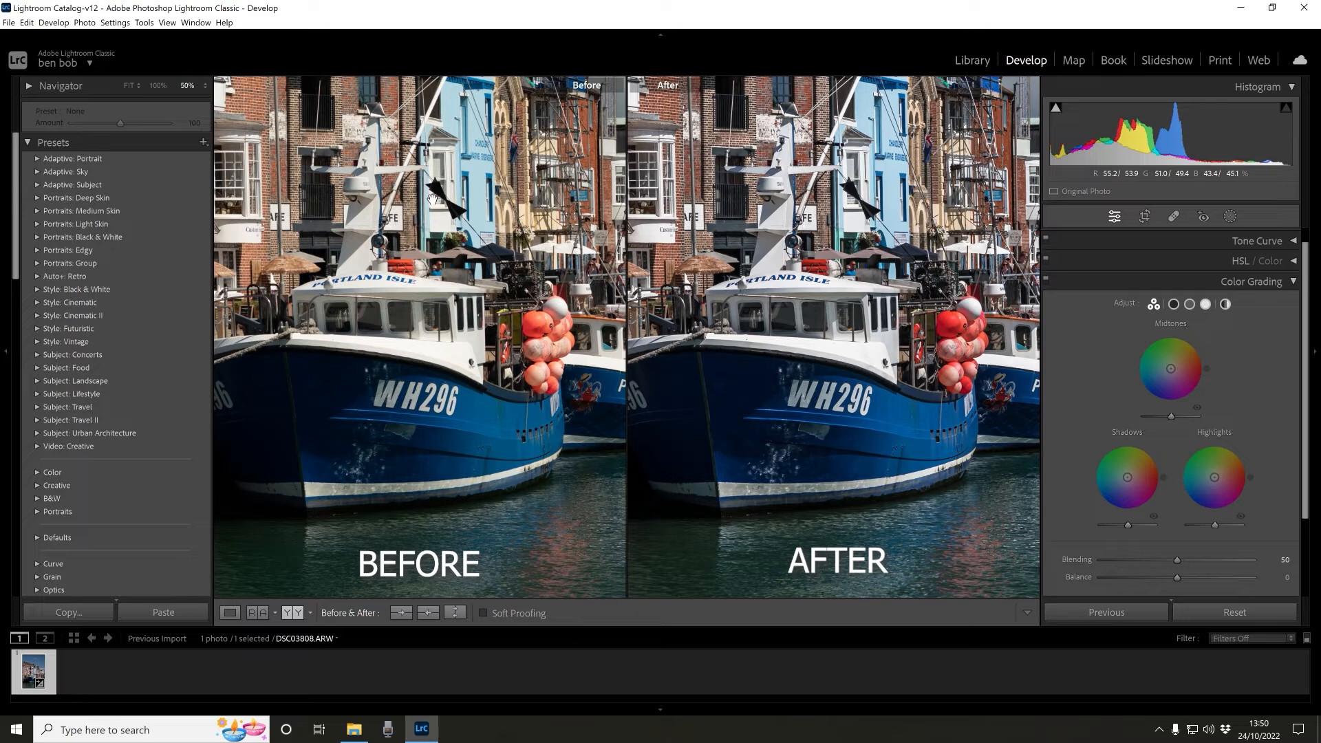
key("y")
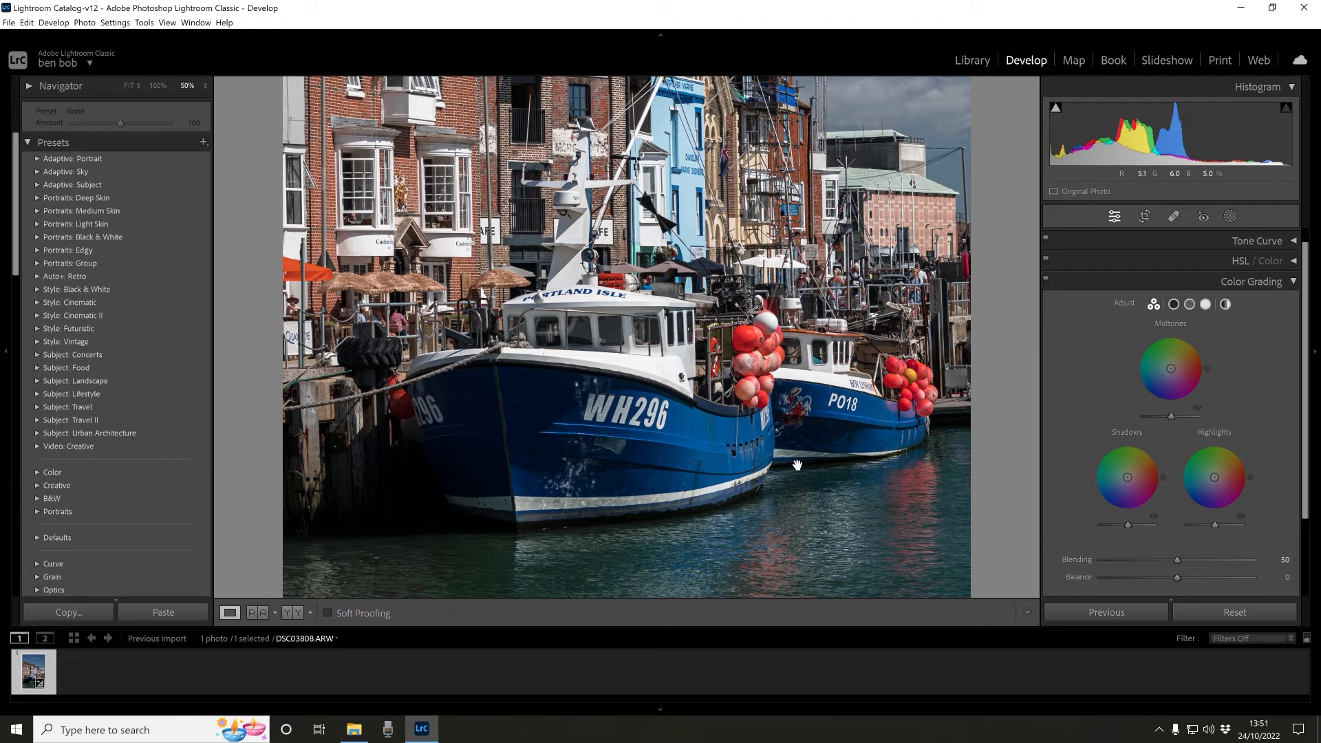
key("ctrl+minus")
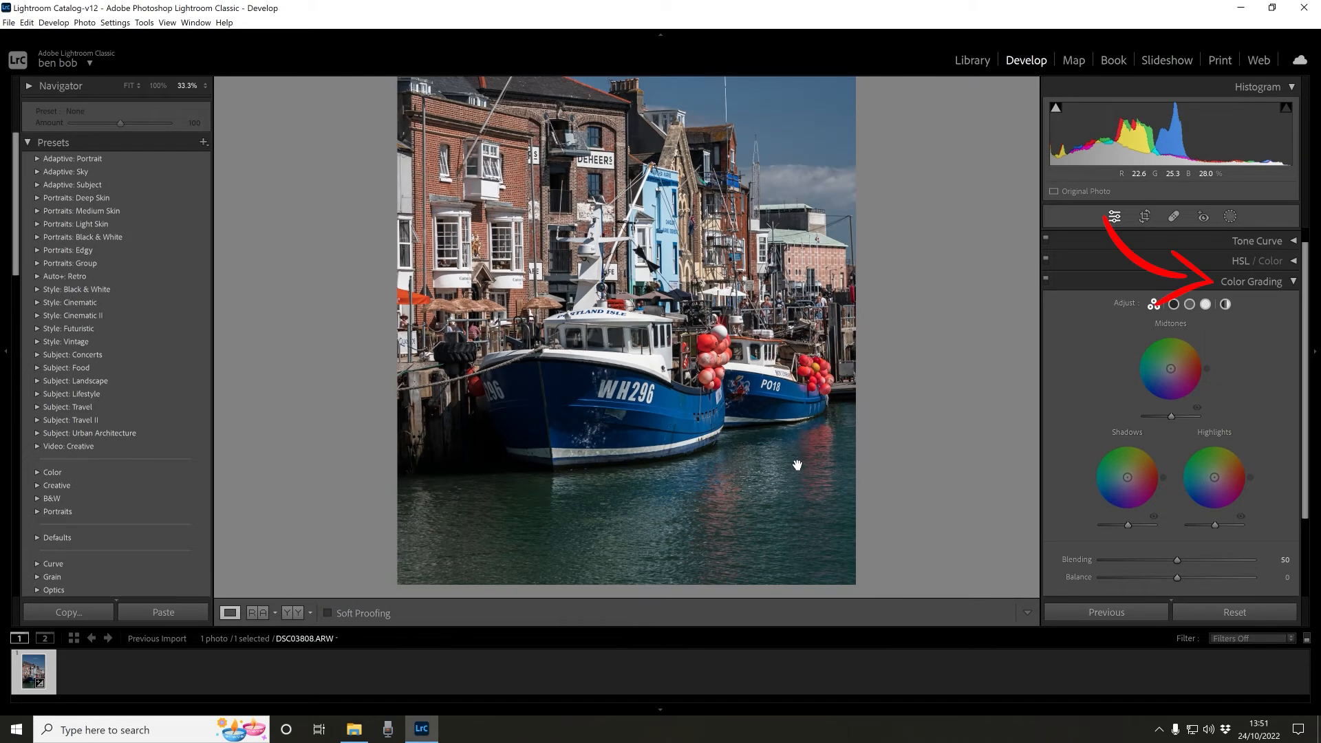
- Tint the shadows toward purple with the Shadows colour wheel in Color Grading
left_click_drag(761, 397, 758, 417)
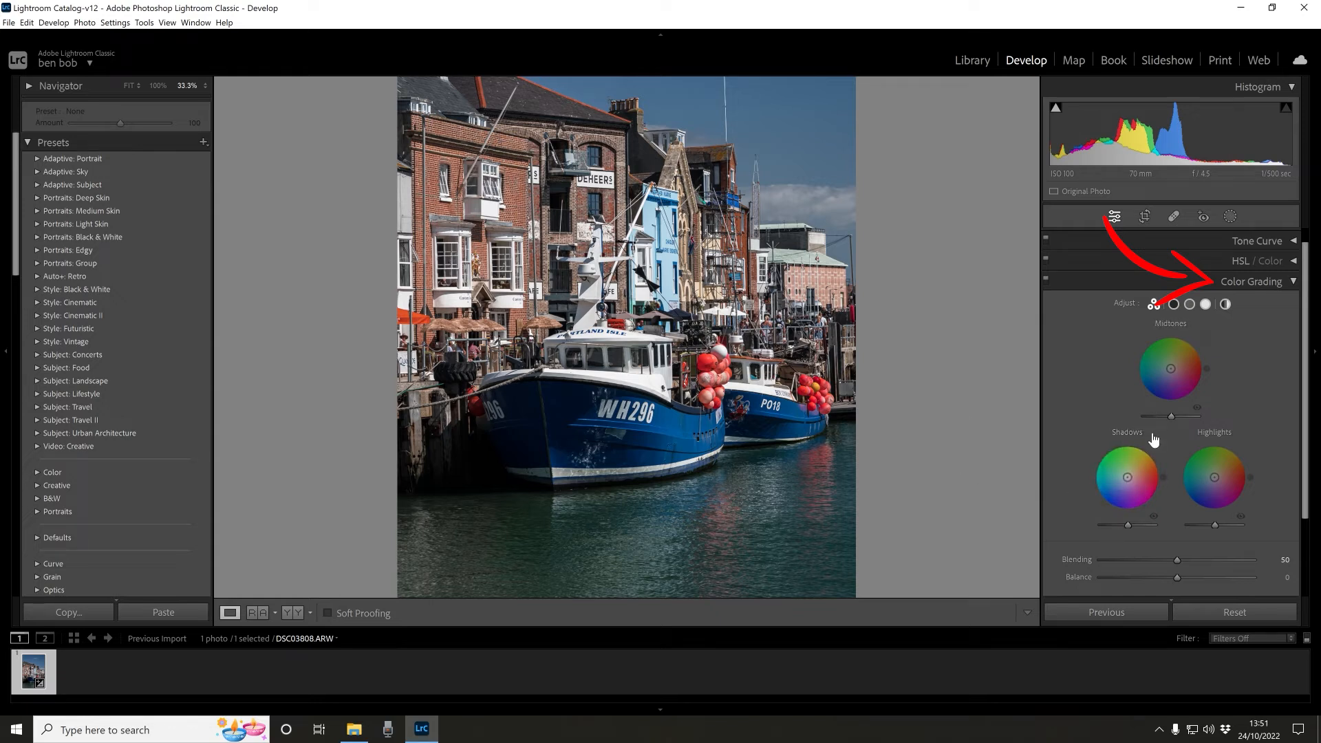
left_click_drag(1127, 477, 1130, 480)
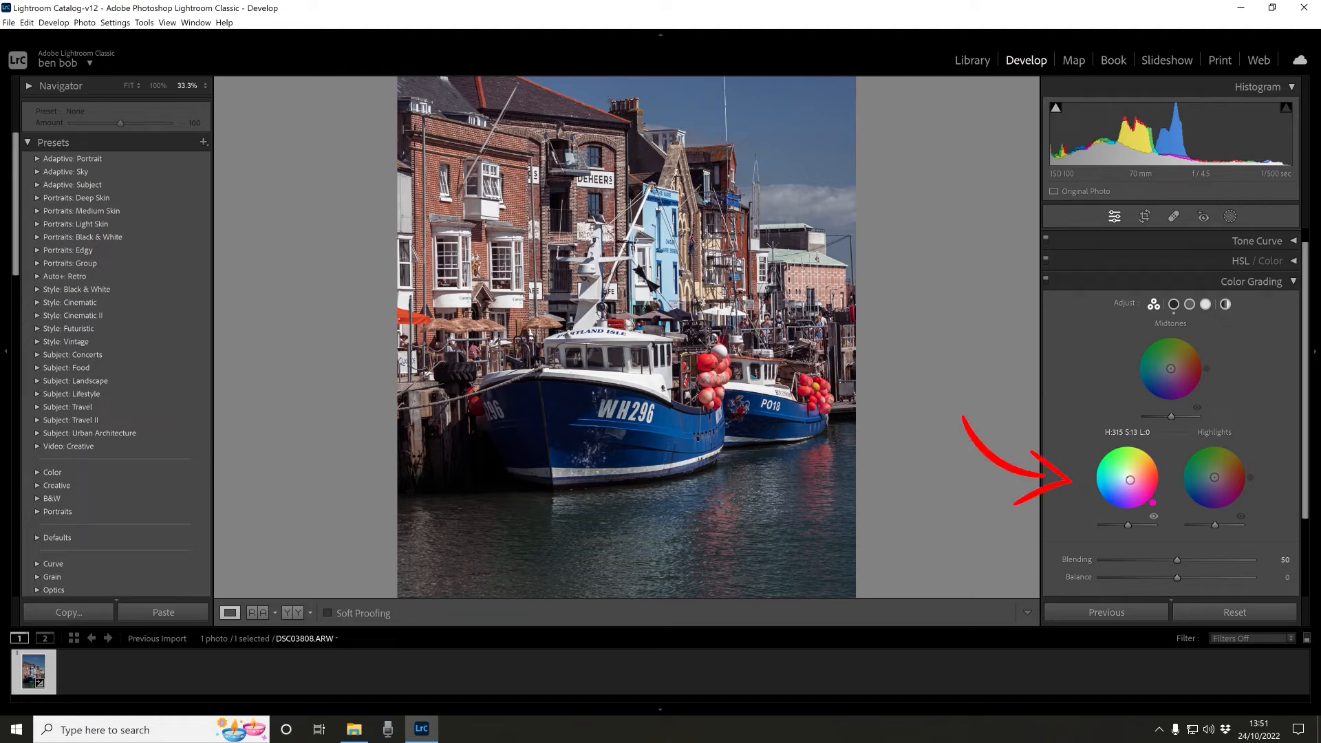
left_click_drag(1130, 480, 1129, 481)
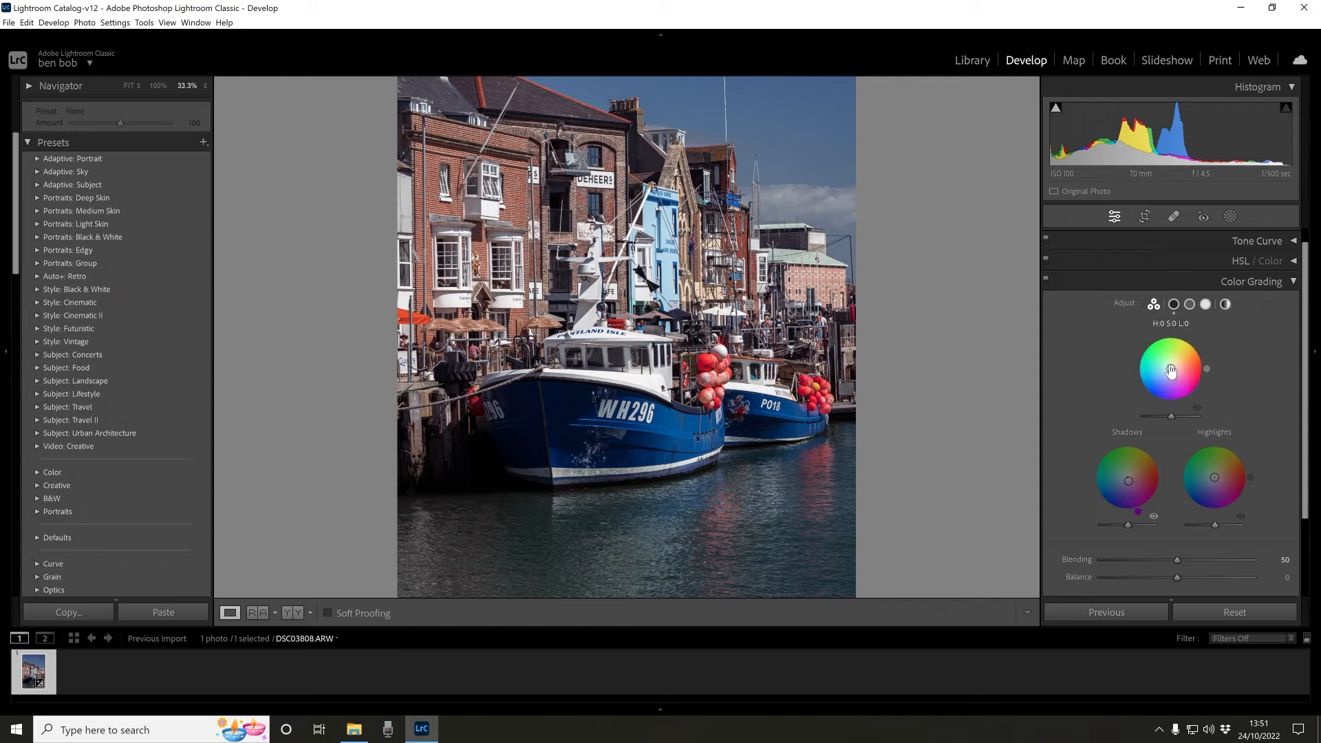
- Tint the midtones toward yellow and the highlights toward orange using their colour wheels
mouse_move(1171, 368)
left_mouse_down()
mouse_move(1169, 357)
mouse_move(1167, 369)
left_mouse_up()
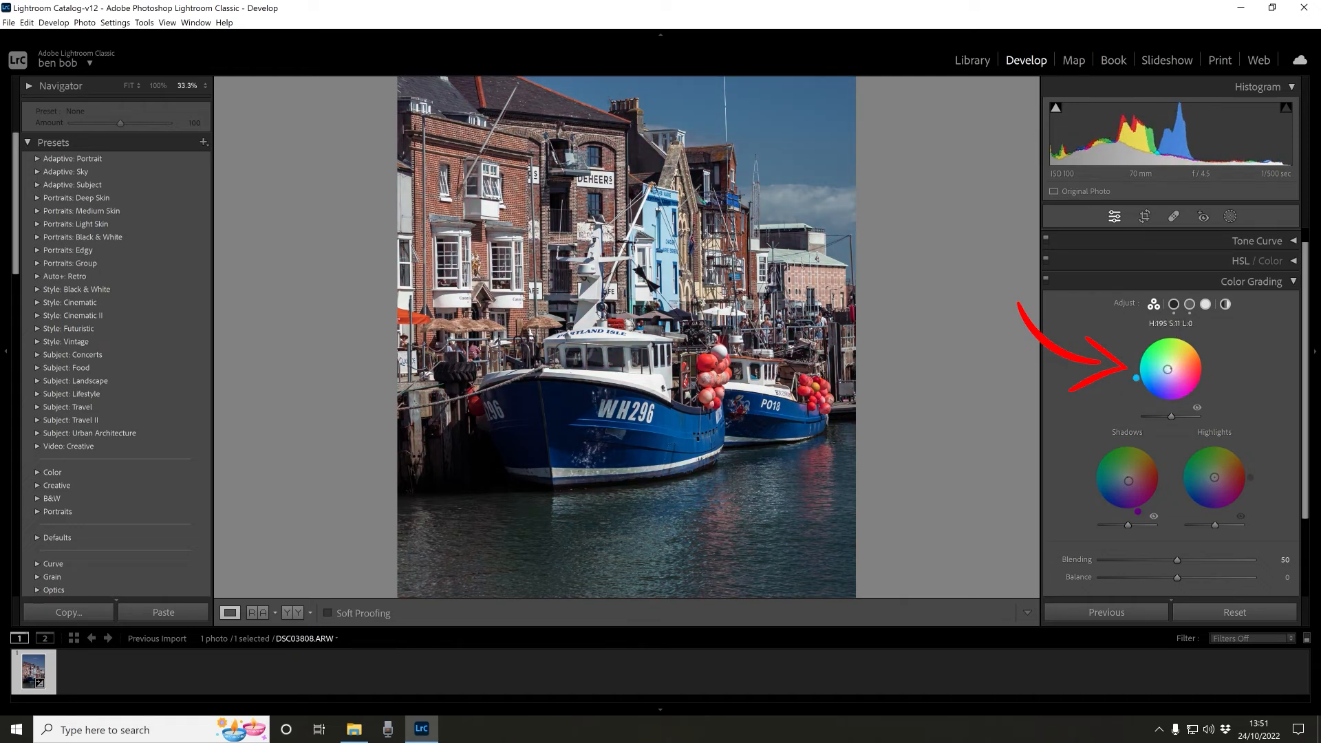
left_click_drag(1168, 370, 1173, 363)
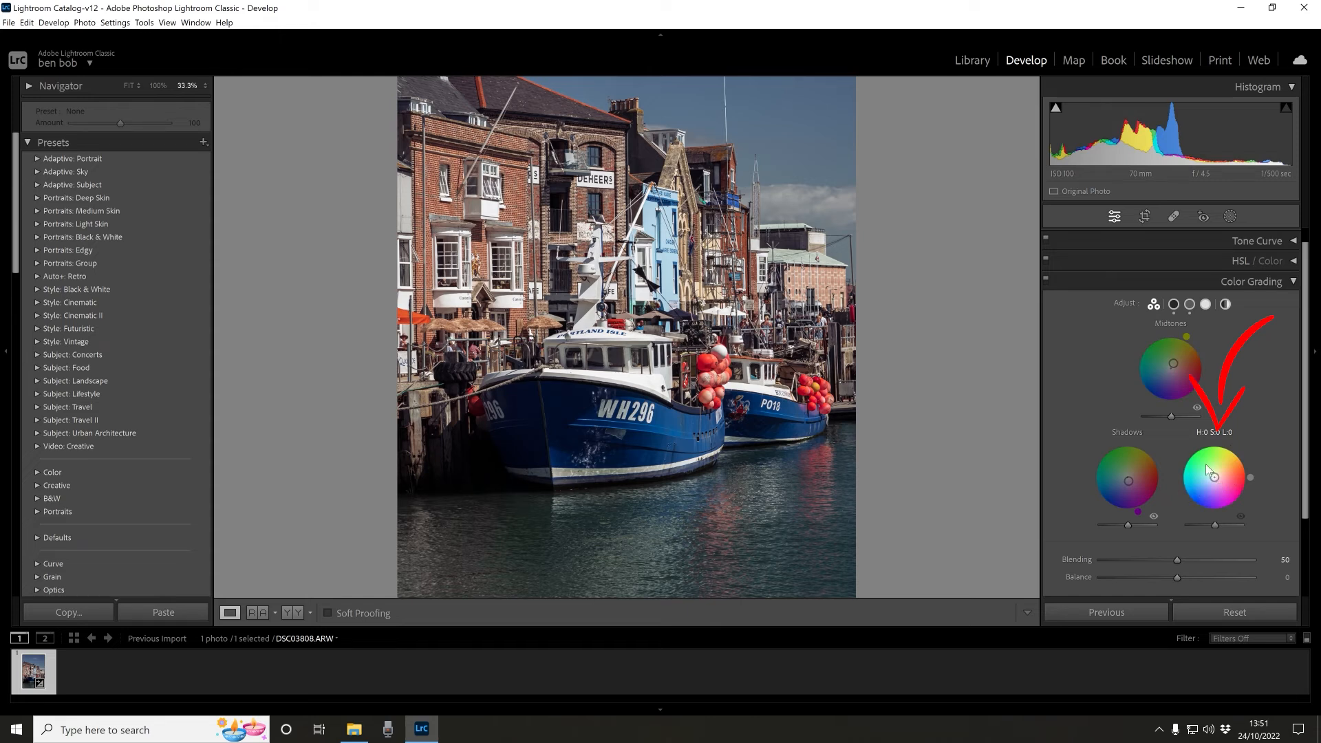
left_click_drag(1215, 477, 1217, 476)
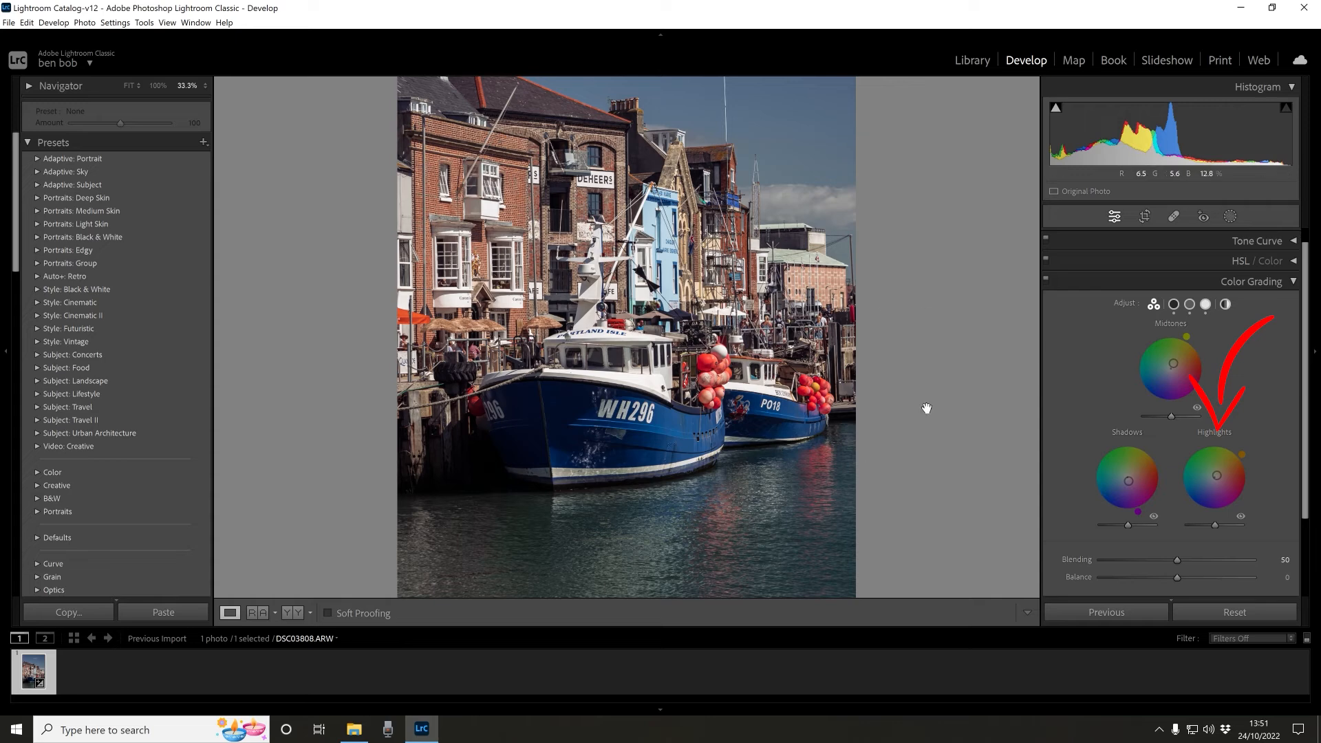
- Raise midtone and highlight luminance, lower shadow luminance, and set Blending to 64 and Balance to +27
mouse_move(1171, 417)
left_mouse_down()
mouse_move(1145, 415)
mouse_move(1188, 424)
mouse_move(1163, 423)
mouse_move(1178, 415)
left_mouse_up()
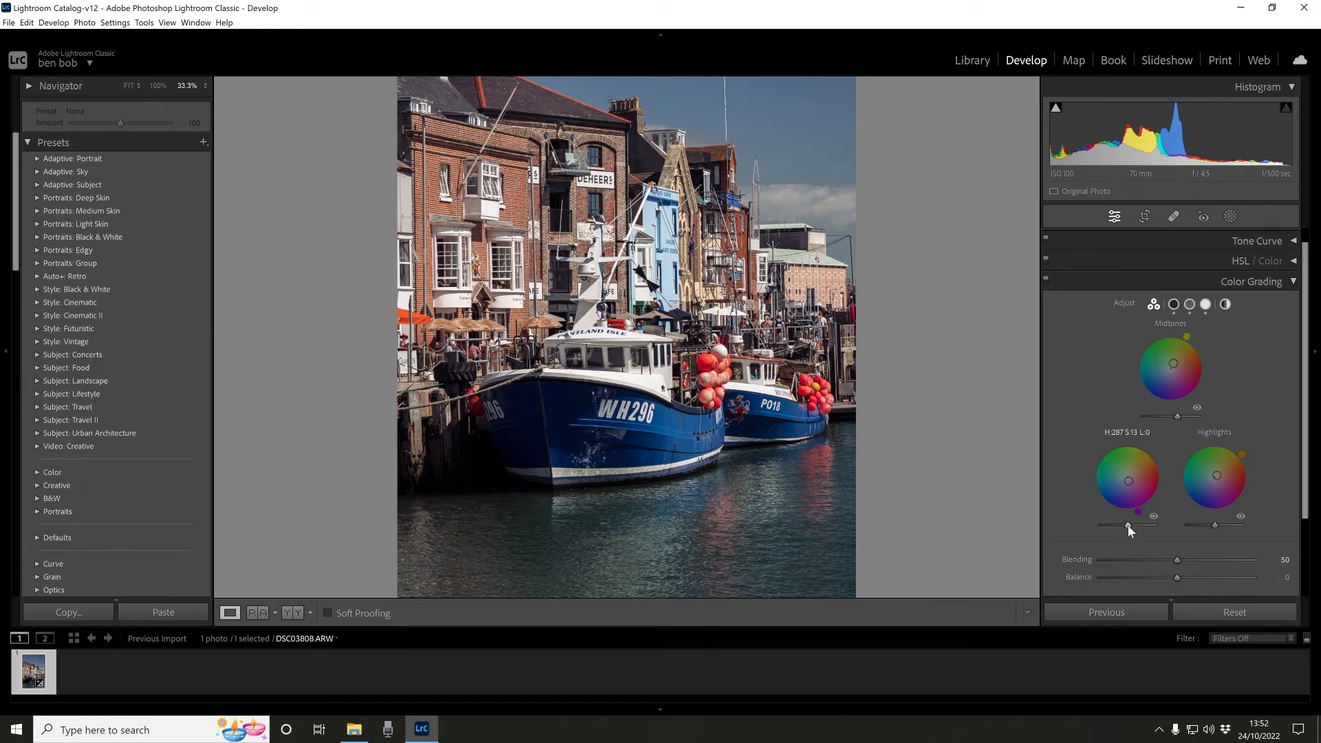
mouse_move(1129, 526)
left_mouse_down()
mouse_move(1116, 525)
mouse_move(1124, 517)
left_mouse_up()
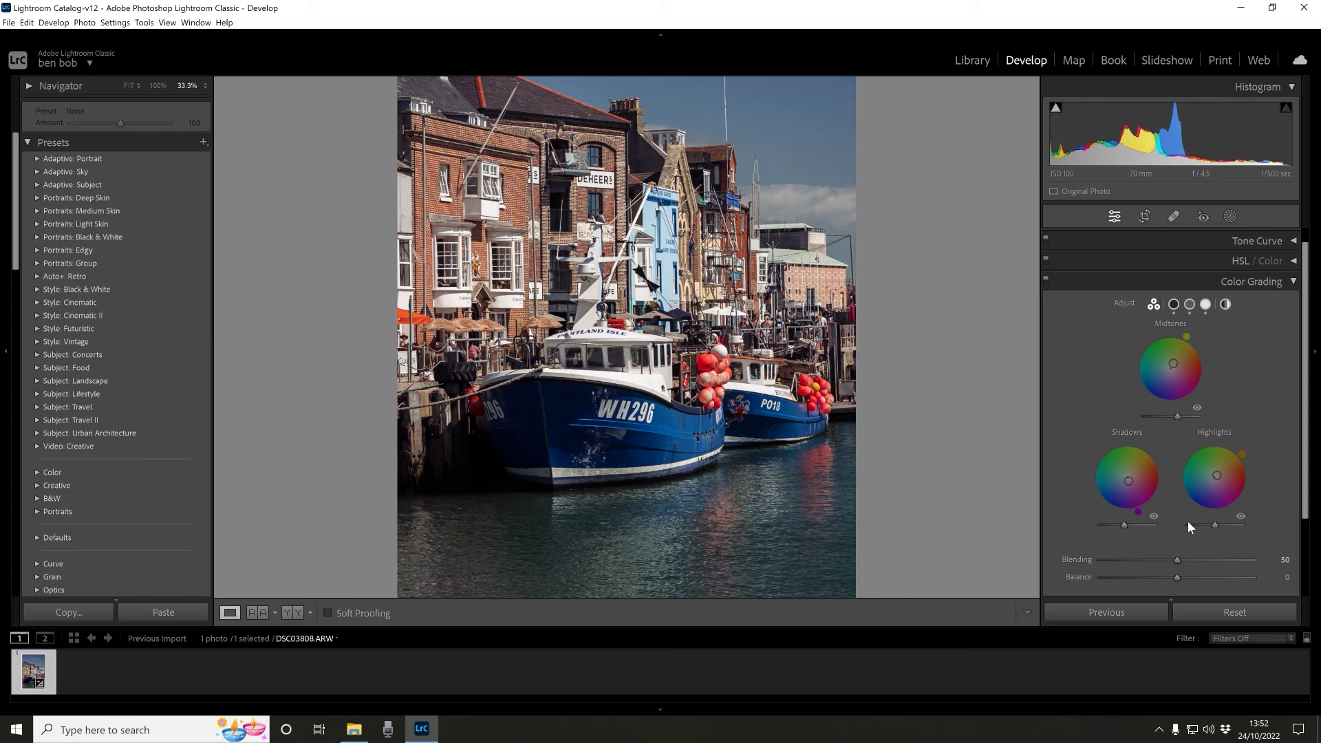
mouse_move(1217, 525)
left_mouse_down()
mouse_move(1201, 522)
mouse_move(1228, 522)
left_mouse_up()
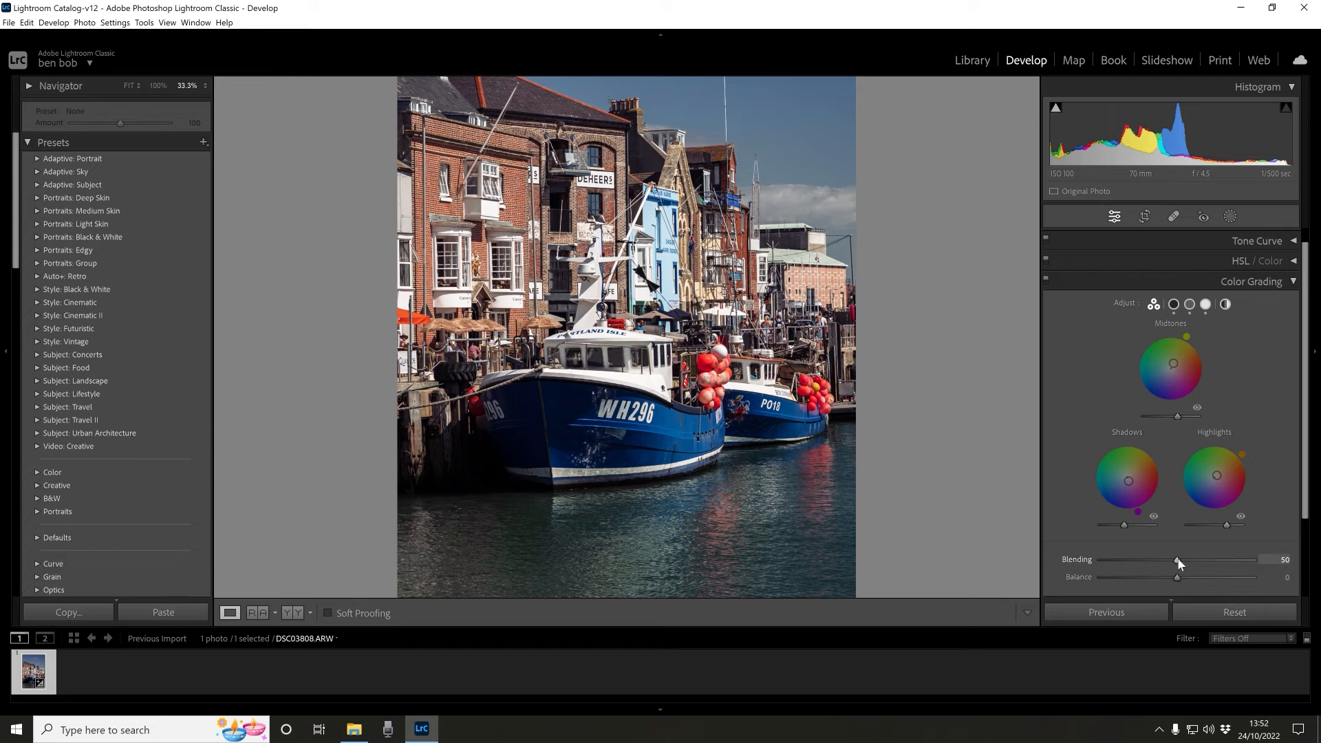
mouse_move(1178, 560)
left_mouse_down()
mouse_move(1129, 563)
mouse_move(1216, 553)
mouse_move(1125, 560)
mouse_move(1228, 555)
mouse_move(1121, 561)
mouse_move(1207, 557)
mouse_move(1140, 575)
mouse_move(1223, 576)
mouse_move(1160, 569)
mouse_move(1209, 575)
mouse_move(1198, 574)
left_mouse_up()
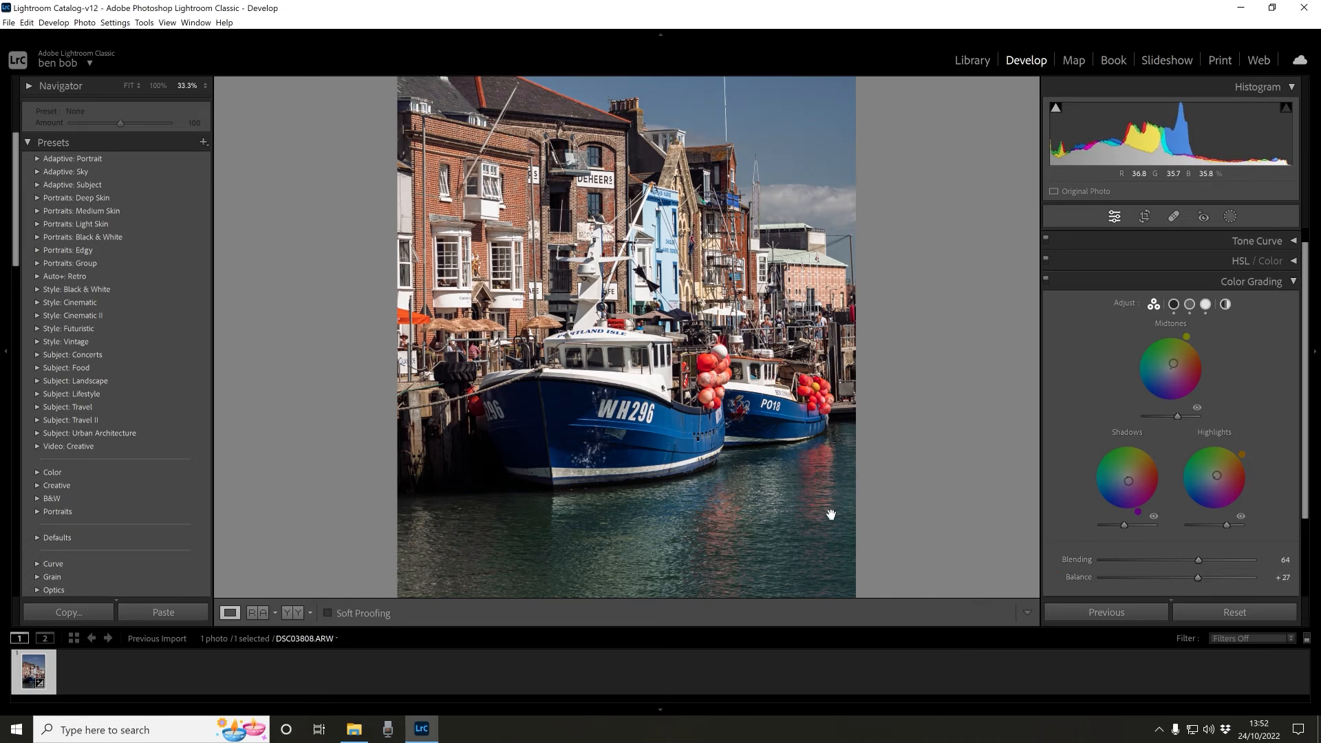
- Compare the graded photo side by side with the original, then view it alone at 50% zoom
key("y")
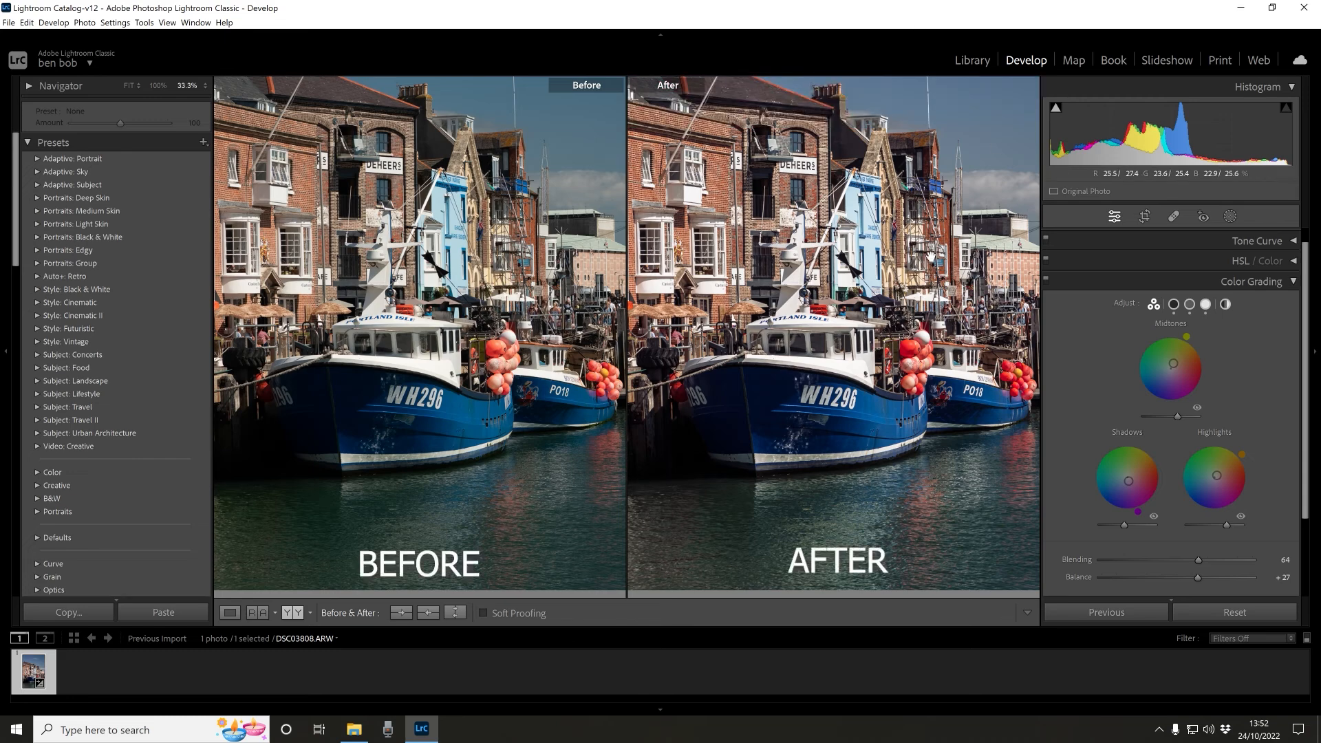
left_click(830, 357)
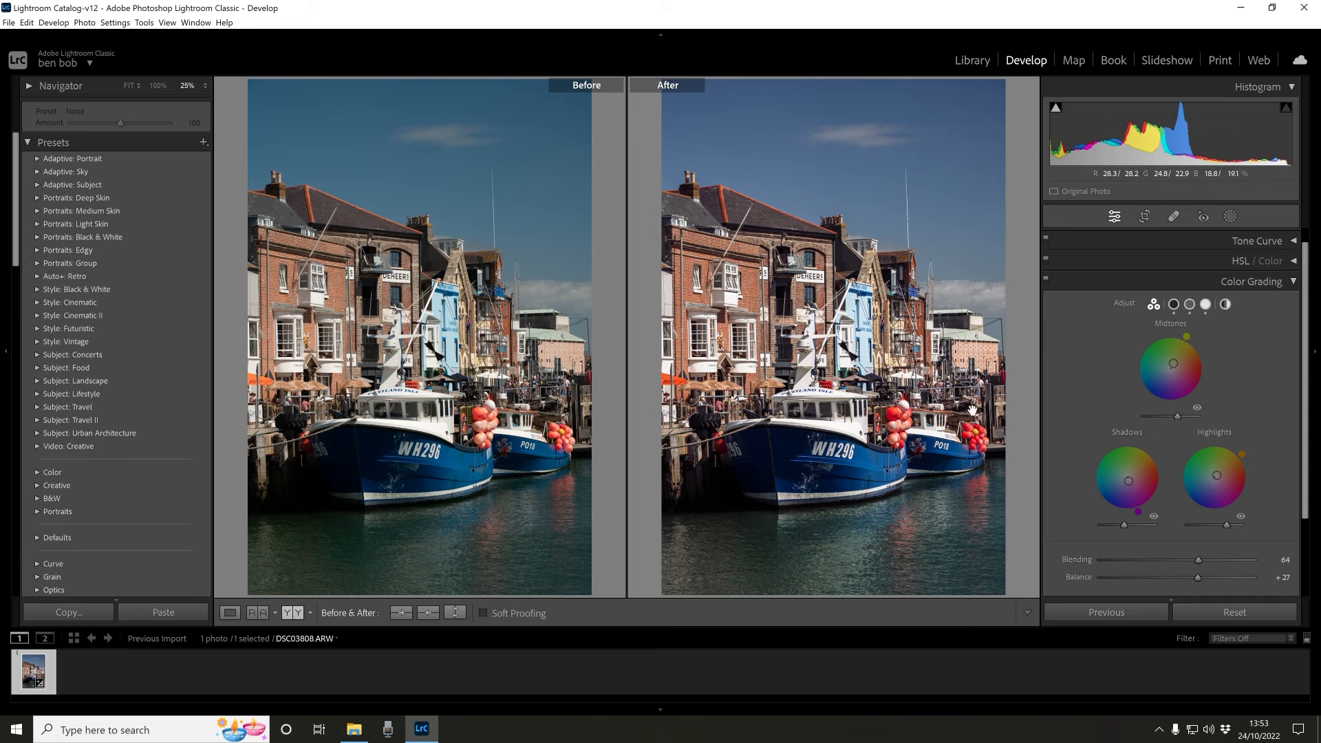
key("y")
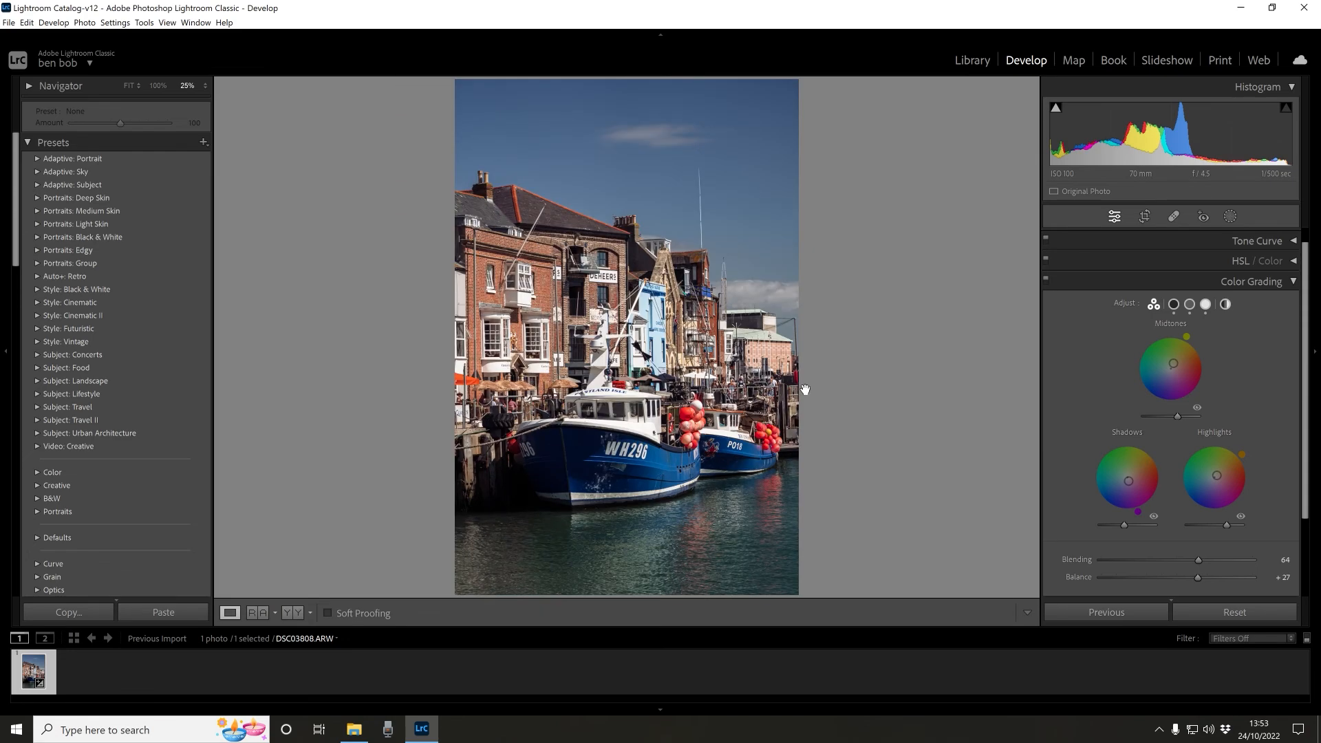
left_click(785, 399)
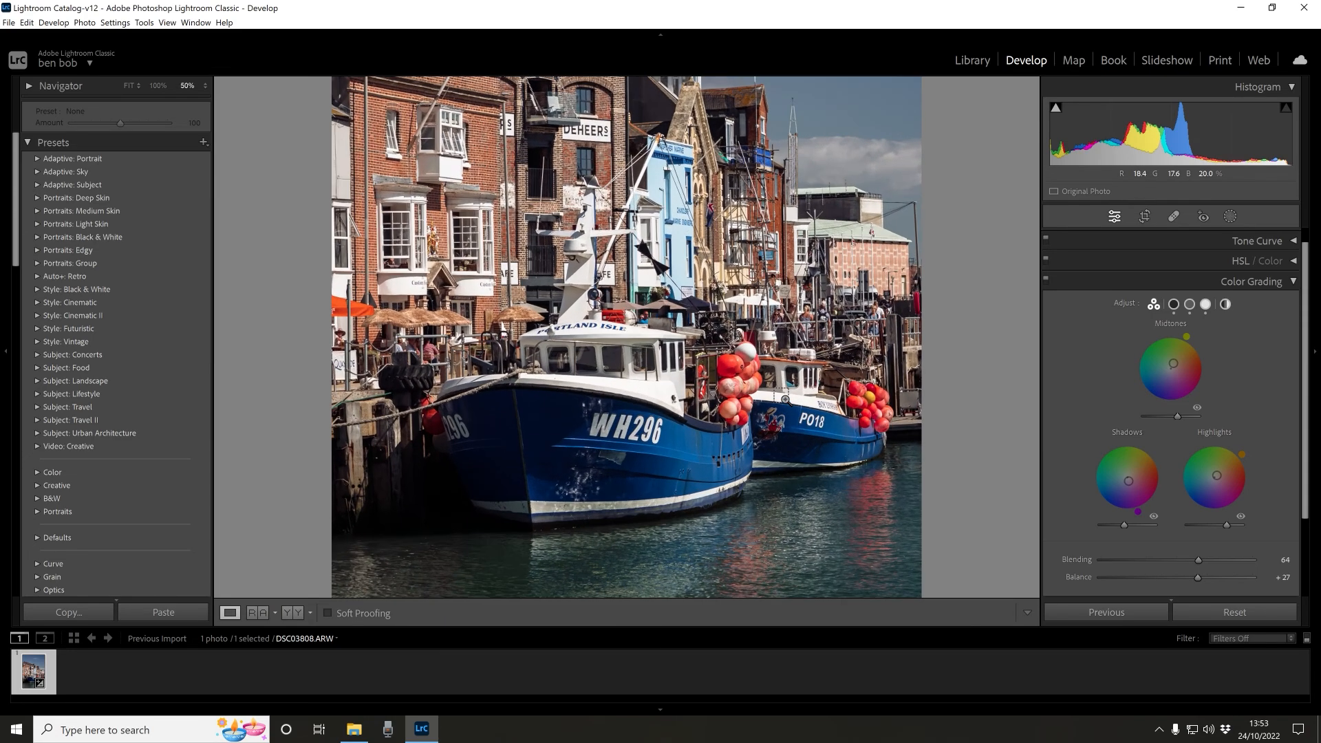